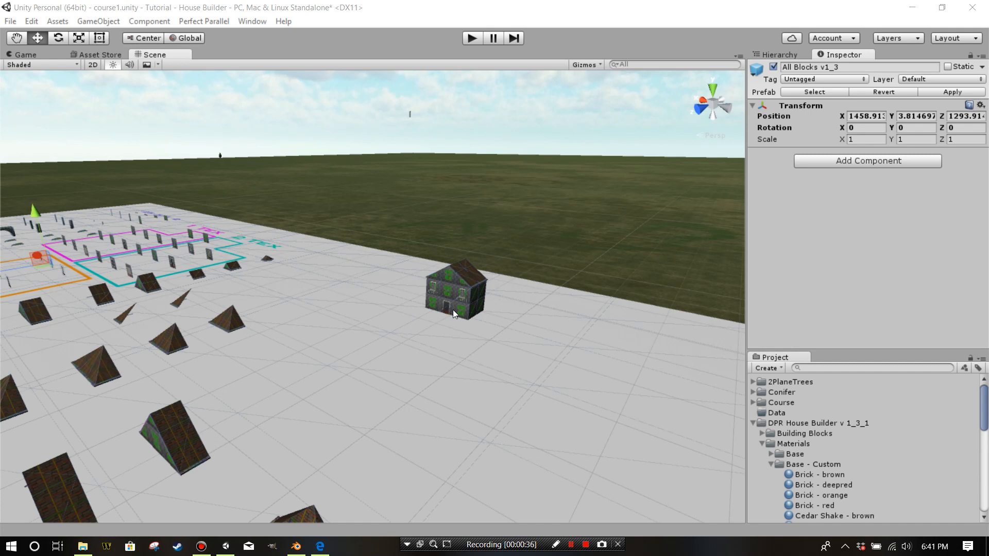
Switch to the browser and open the Unity Files download page for DPR House Builder v1_3_1 from the forum post
{"action": "right_click_drag", "start_coordinate": [347, 342], "coordinate": [387, 366]}
{"action": "middle_click_drag", "start_coordinate": [406, 371], "coordinate": [451, 395]}
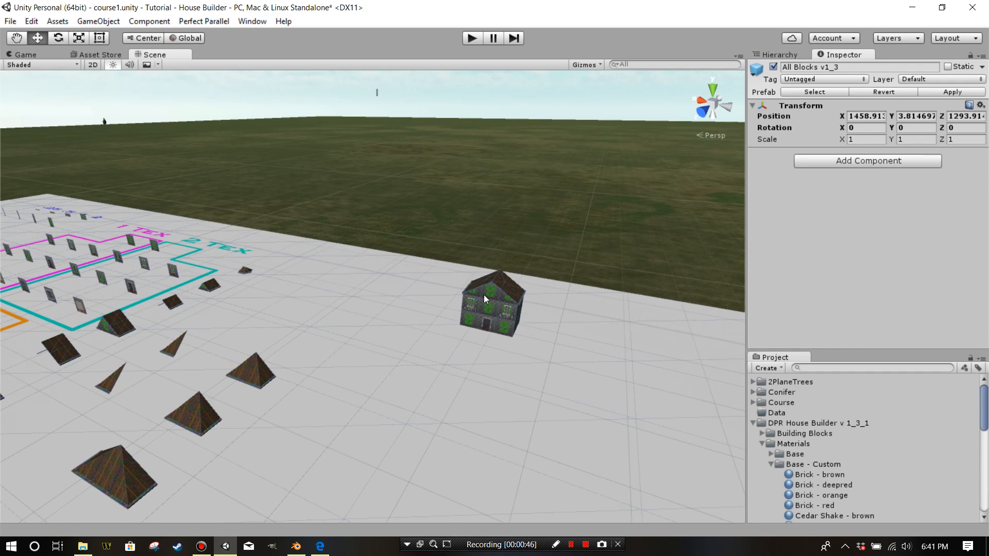
{"action": "left_click", "coordinate": [321, 546]}
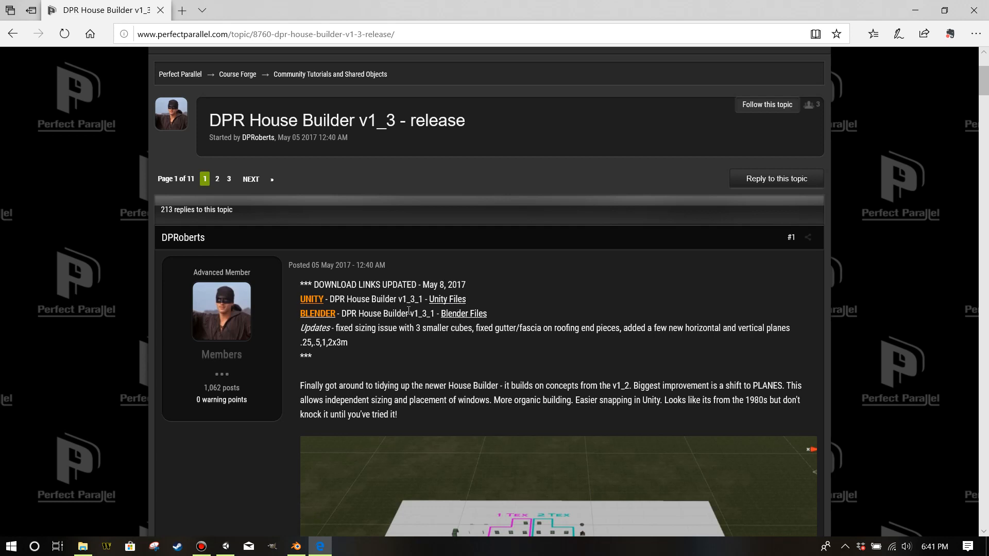
{"action": "left_click", "coordinate": [449, 313]}
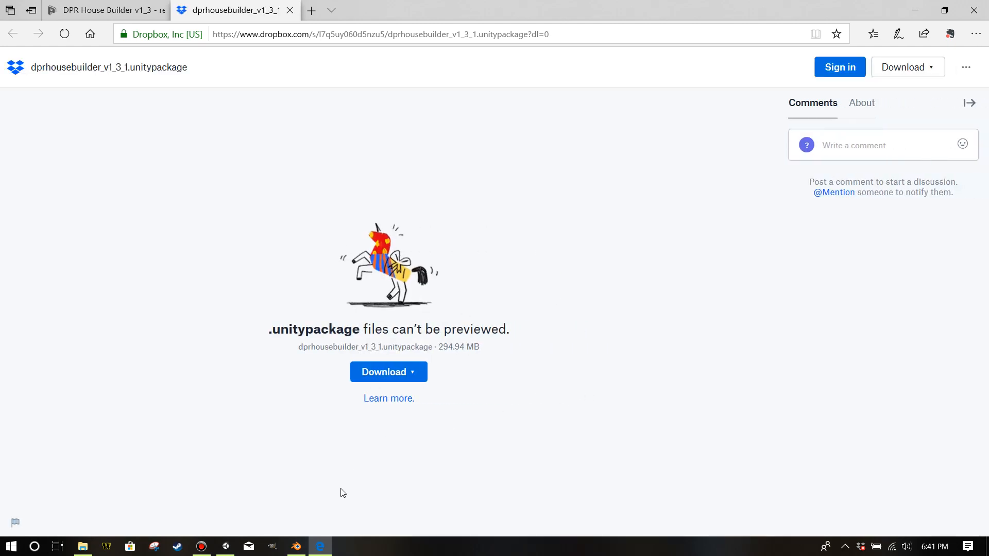
Return to Unity, look at the package import options and select the DPR House Builder v 1_3_1 project folder
{"action": "left_click", "coordinate": [225, 546]}
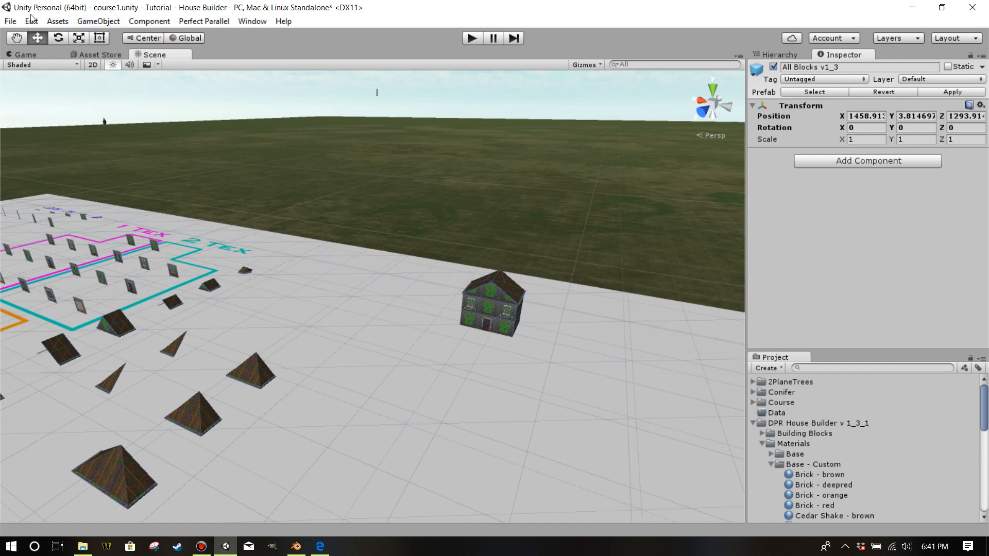
{"action": "left_click", "coordinate": [57, 21]}
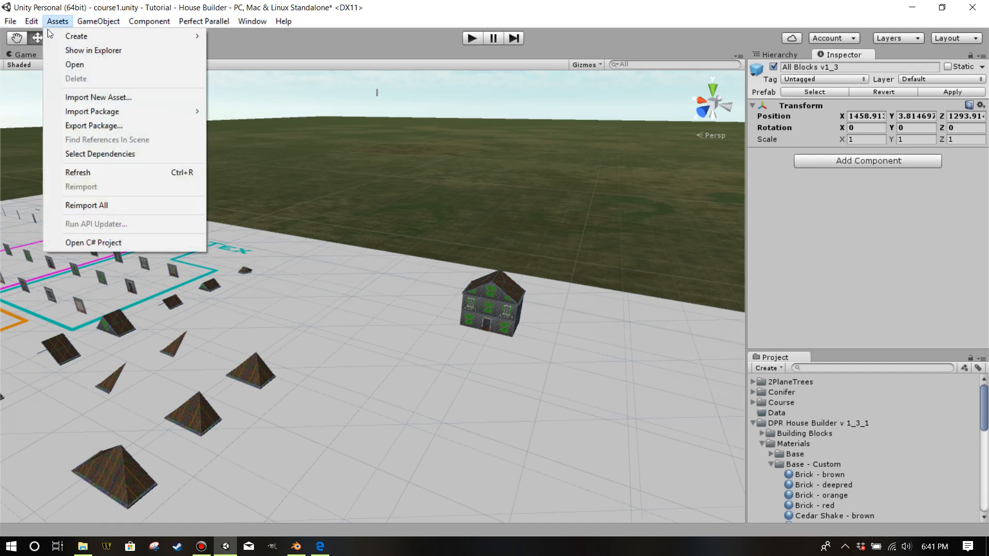
{"action": "mouse_move", "coordinate": [169, 118]}
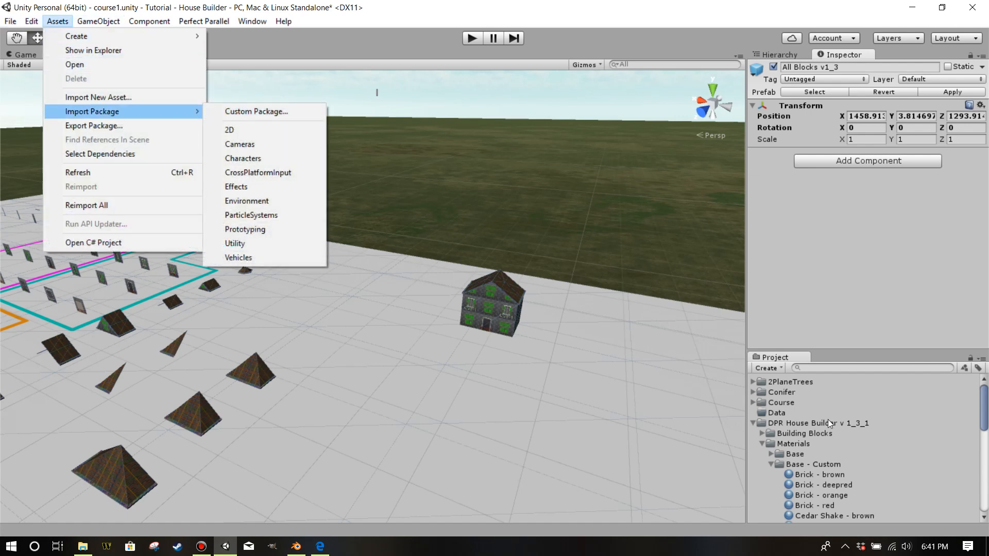
{"action": "left_click", "coordinate": [792, 424]}
Select all the pieces of the assembled house in the scene with one box selection
{"action": "right_click_drag", "start_coordinate": [473, 388], "coordinate": [507, 394]}
{"action": "middle_click_drag", "start_coordinate": [389, 353], "coordinate": [427, 316]}
{"action": "scroll", "coordinate": [458, 328], "scroll_direction": "up", "scroll_amount": 4}
{"action": "scroll", "coordinate": [396, 341], "scroll_direction": "up", "scroll_amount": 3}
{"action": "scroll", "coordinate": [397, 321], "scroll_direction": "down", "scroll_amount": 5}
{"action": "scroll", "coordinate": [404, 322], "scroll_direction": "up", "scroll_amount": 4}
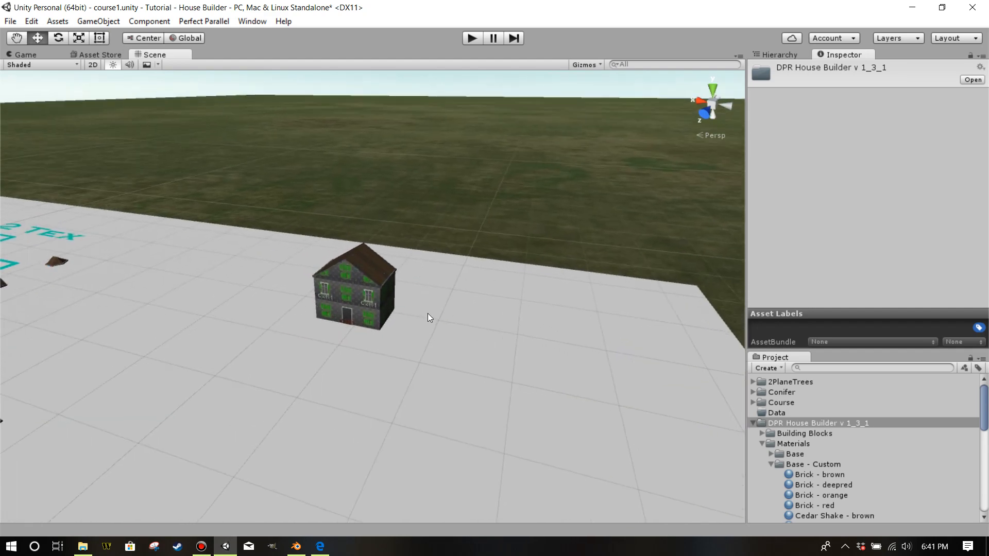
{"action": "left_click_drag", "start_coordinate": [276, 181], "coordinate": [503, 470]}
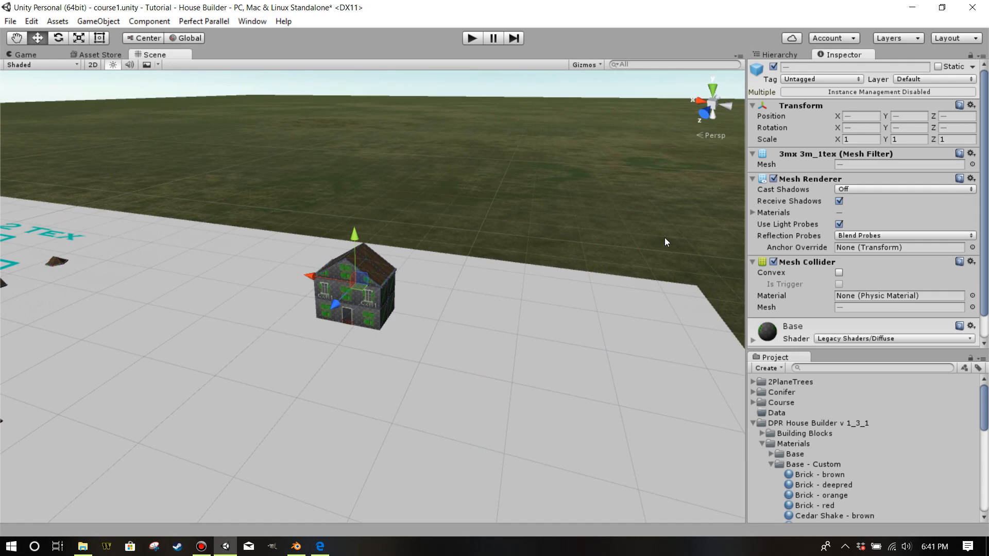
Examine the selected house pieces in the scene's object hierarchy
{"action": "left_click", "coordinate": [775, 53]}
{"action": "scroll", "coordinate": [808, 290], "scroll_direction": "down", "scroll_amount": 5}
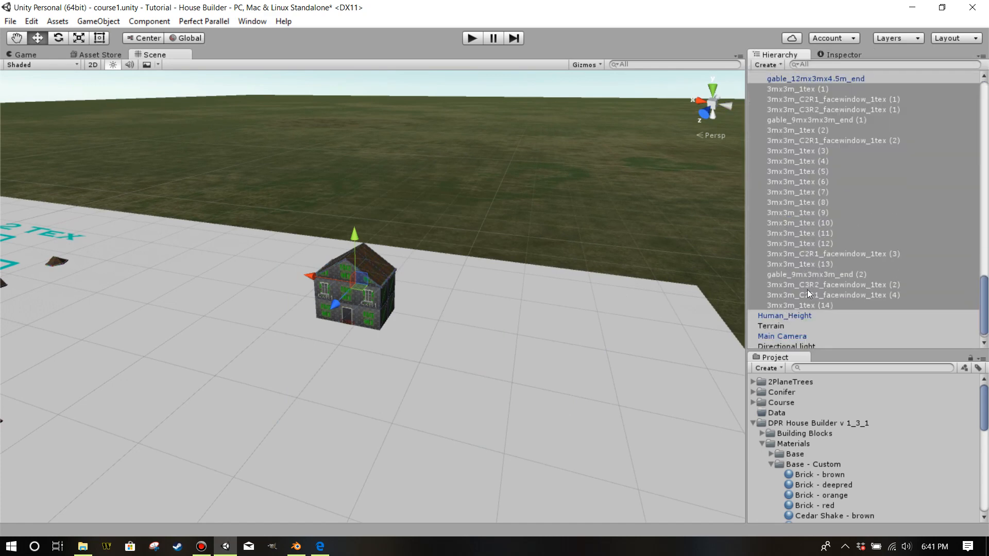
{"action": "scroll", "coordinate": [808, 290], "scroll_direction": "up", "scroll_amount": 4}
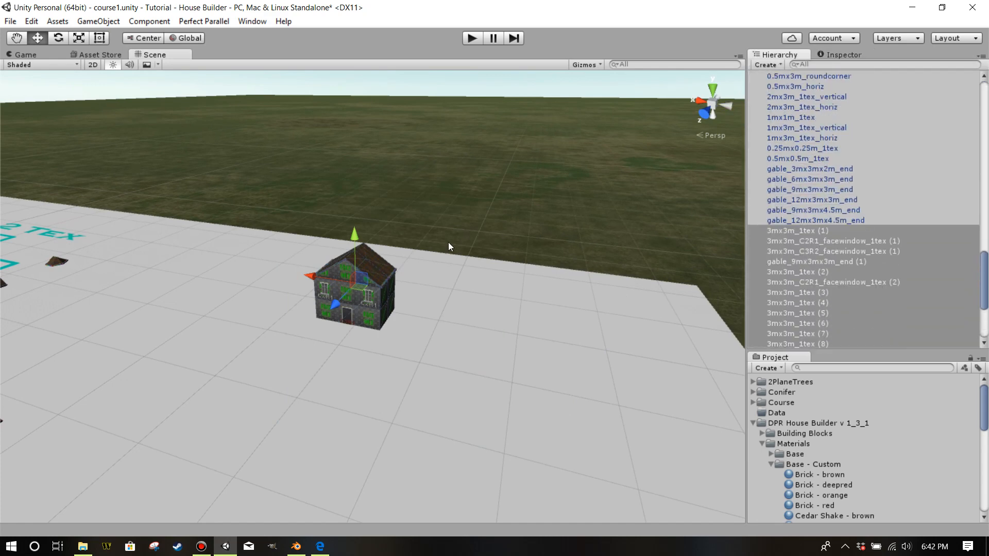
{"action": "scroll", "coordinate": [448, 242], "scroll_direction": "down", "scroll_amount": 2}
{"action": "left_click_drag", "start_coordinate": [358, 240], "coordinate": [401, 214]}
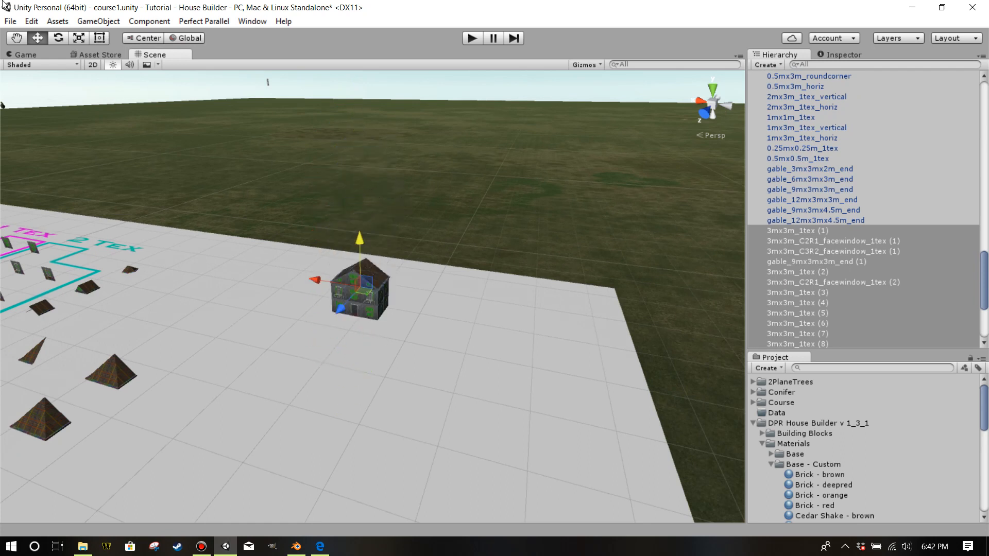
Search the Asset Store for "scene obj" and open the Scene OBJ Exporter page
{"action": "left_click", "coordinate": [90, 55]}
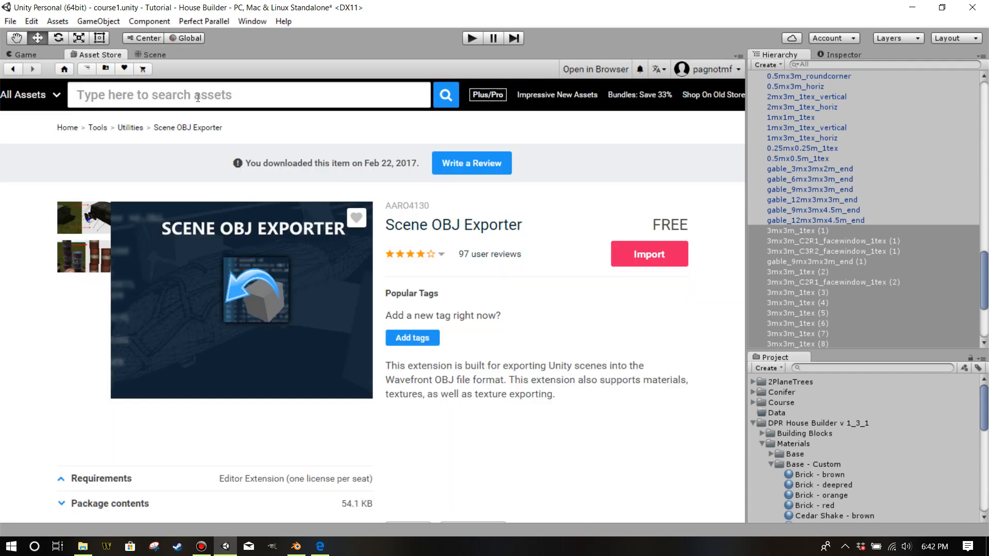
{"action": "type", "text": "scene obj"}
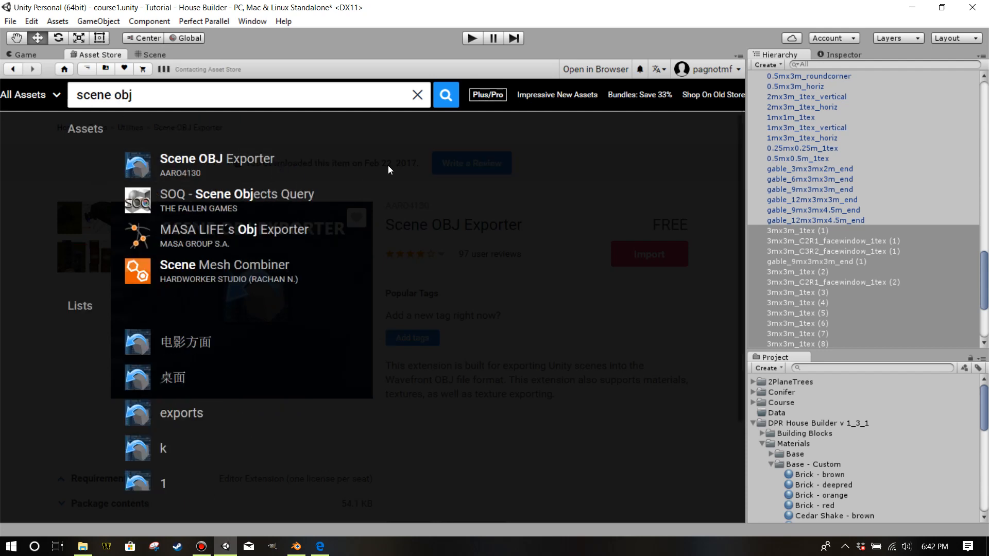
{"action": "left_click", "coordinate": [255, 166]}
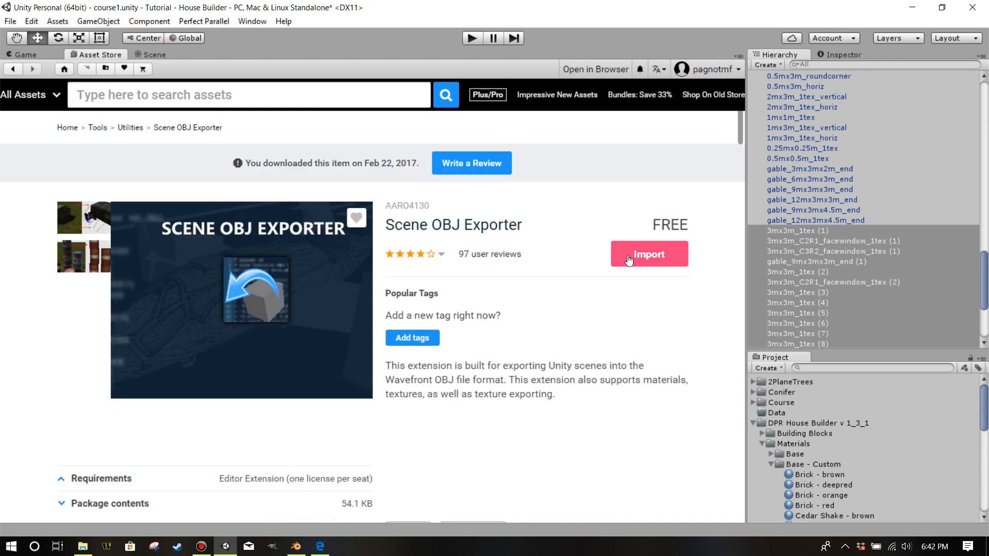
Return to the scene, start a Wavefront OBJ export and restrict it to only the selected objects
{"action": "left_click", "coordinate": [145, 55]}
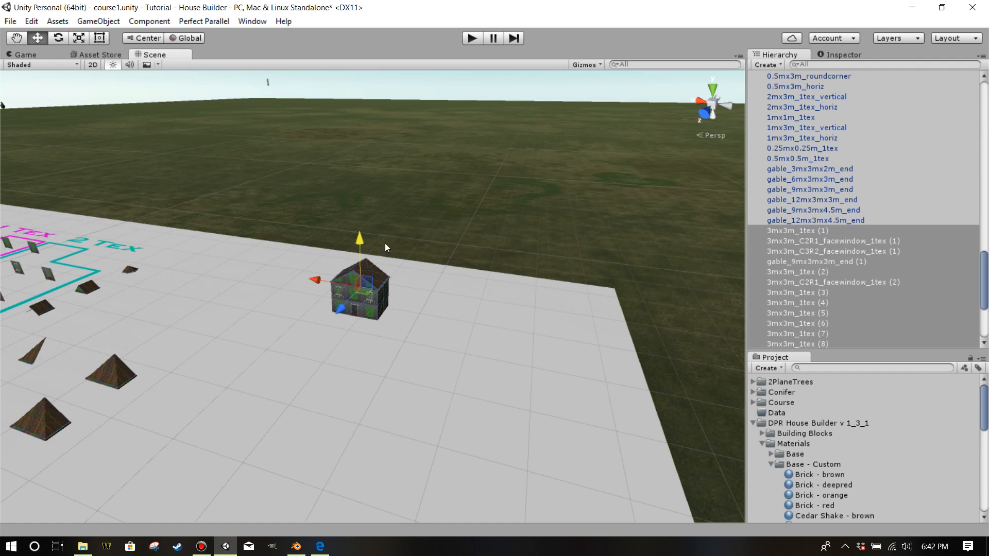
{"action": "left_click", "coordinate": [10, 21]}
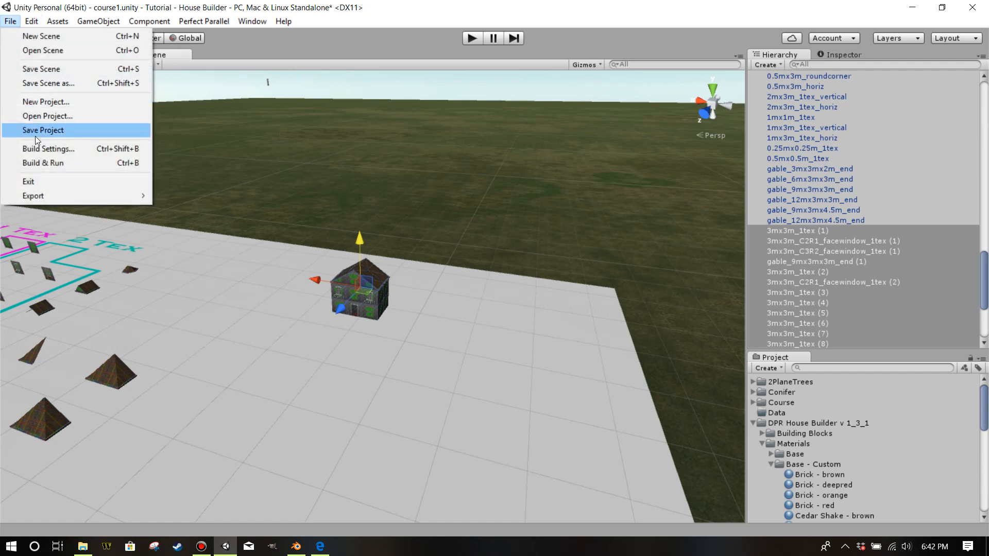
{"action": "mouse_move", "coordinate": [43, 196]}
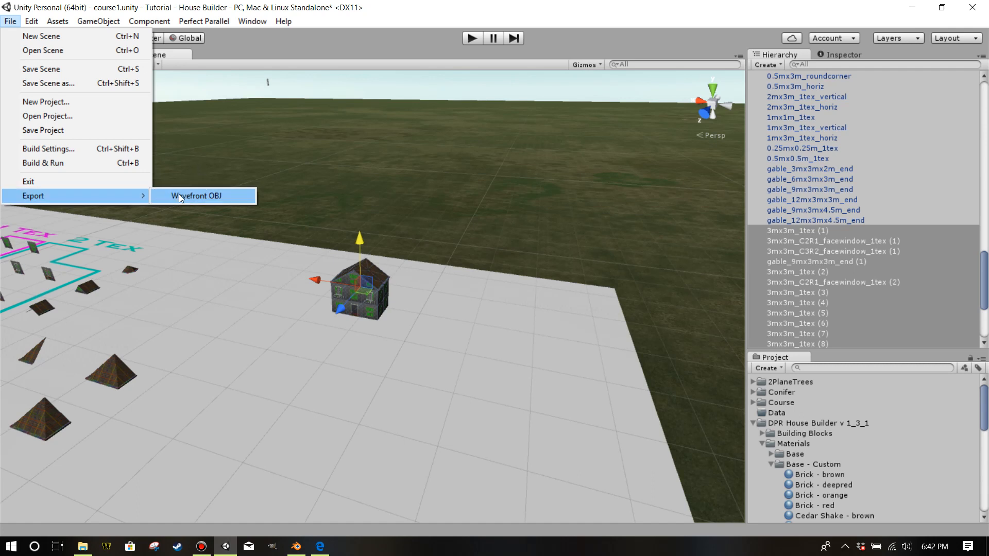
{"action": "left_click", "coordinate": [178, 196]}
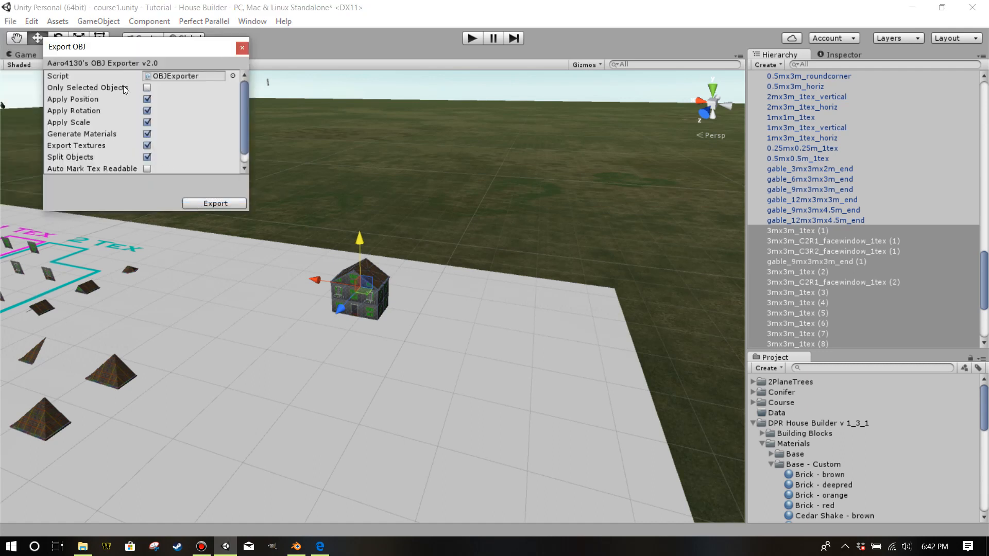
{"action": "left_click", "coordinate": [147, 88]}
Export the selected house pieces as myhouse.obj in the My House folder, replacing the existing file
{"action": "left_click", "coordinate": [210, 204]}
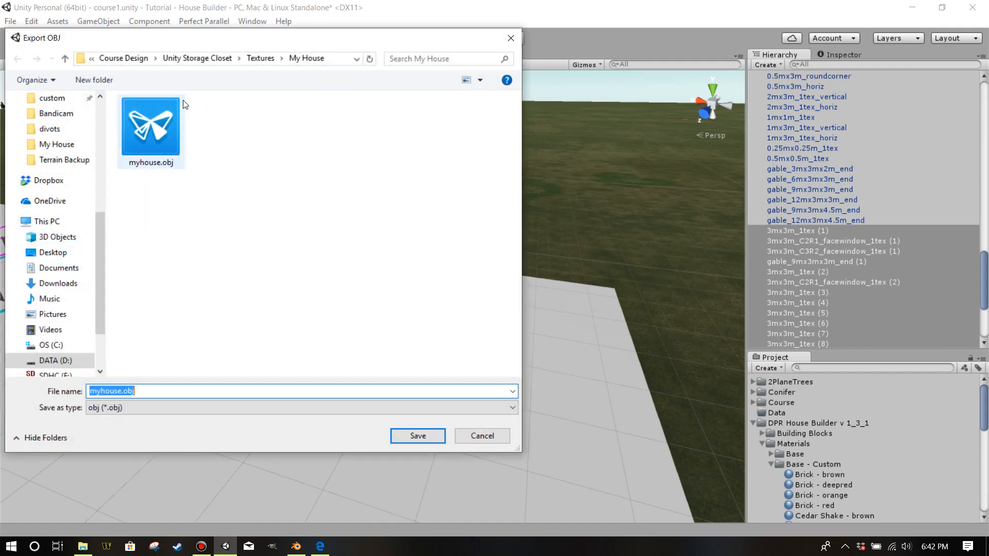
{"action": "left_click", "coordinate": [179, 121]}
{"action": "left_click", "coordinate": [416, 436]}
{"action": "left_click", "coordinate": [524, 282]}
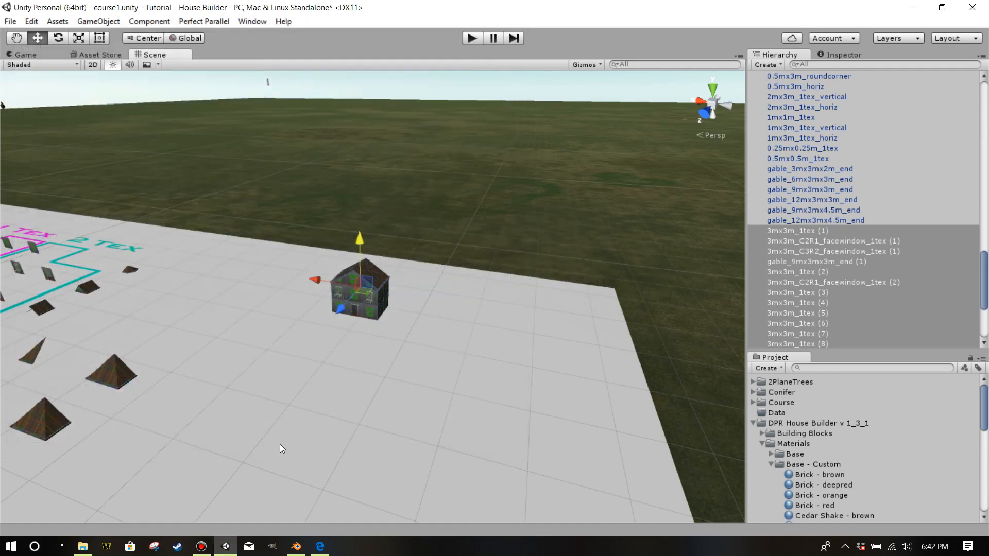
Switch to Blender and start a new file from the startup scene
{"action": "left_click", "coordinate": [296, 546]}
{"action": "left_click", "coordinate": [45, 25]}
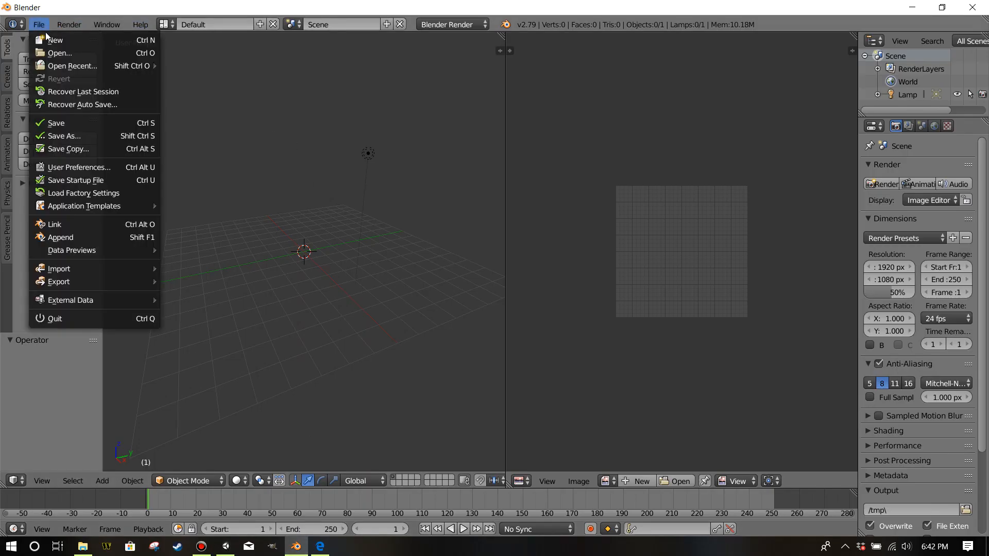
{"action": "left_click", "coordinate": [48, 36]}
{"action": "left_click", "coordinate": [51, 47]}
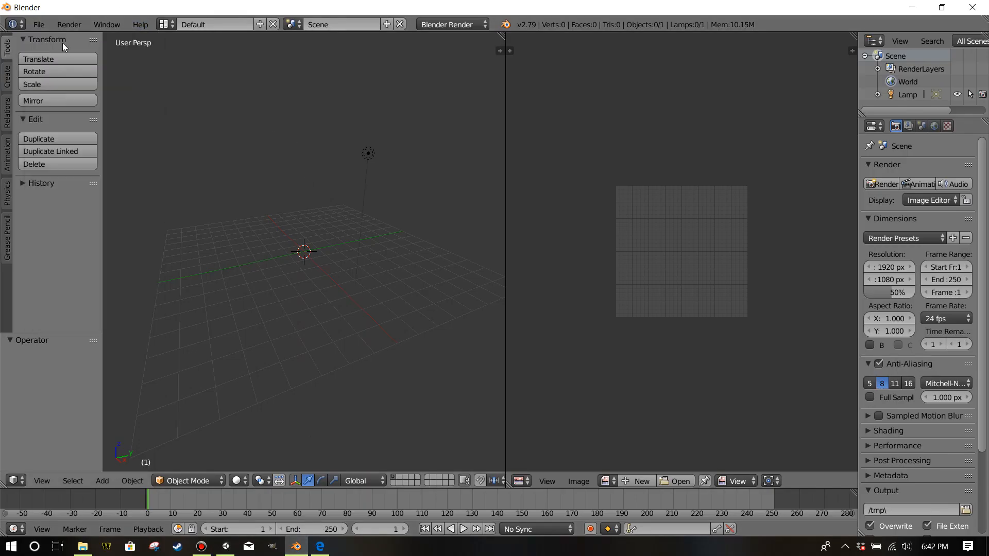
Import the Wavefront file myhouse.obj from the My House folder, keeping the default import options
{"action": "left_click", "coordinate": [44, 24]}
{"action": "mouse_move", "coordinate": [85, 267]}
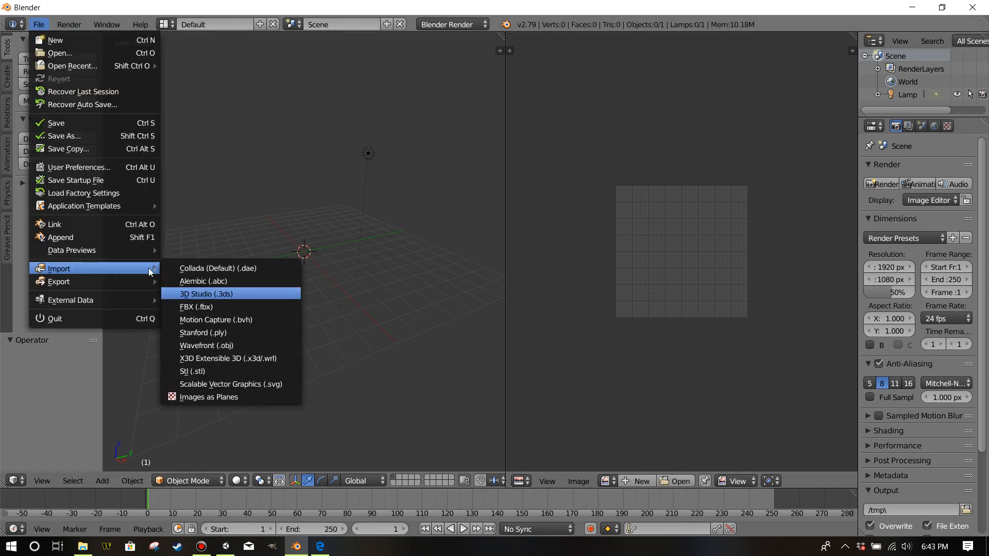
{"action": "left_click", "coordinate": [211, 345]}
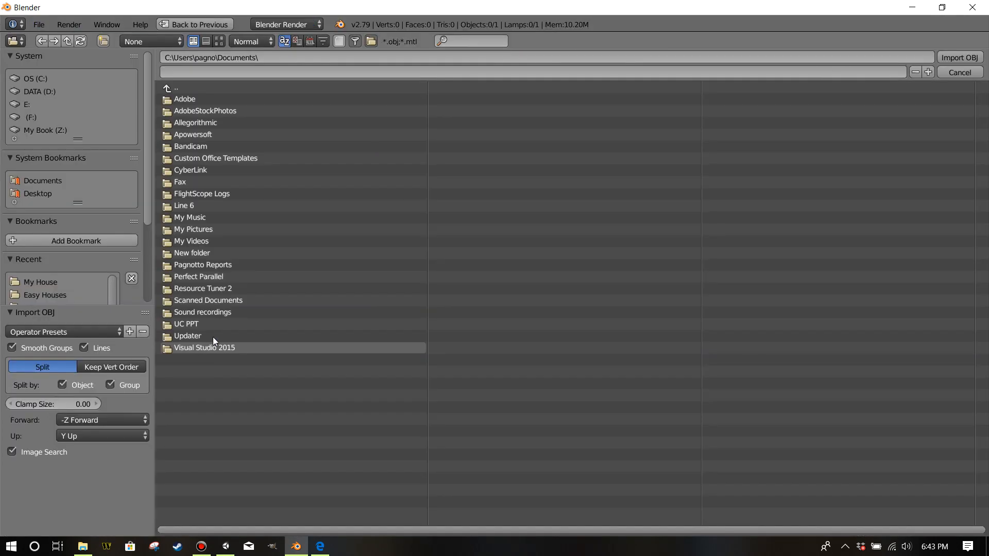
{"action": "left_click", "coordinate": [57, 282]}
{"action": "left_click", "coordinate": [202, 112]}
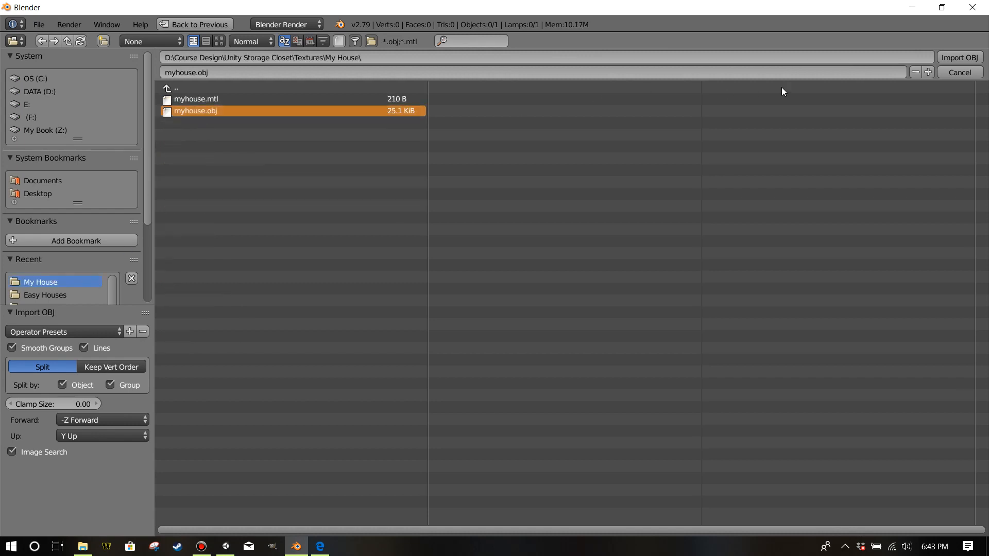
{"action": "left_click", "coordinate": [943, 57]}
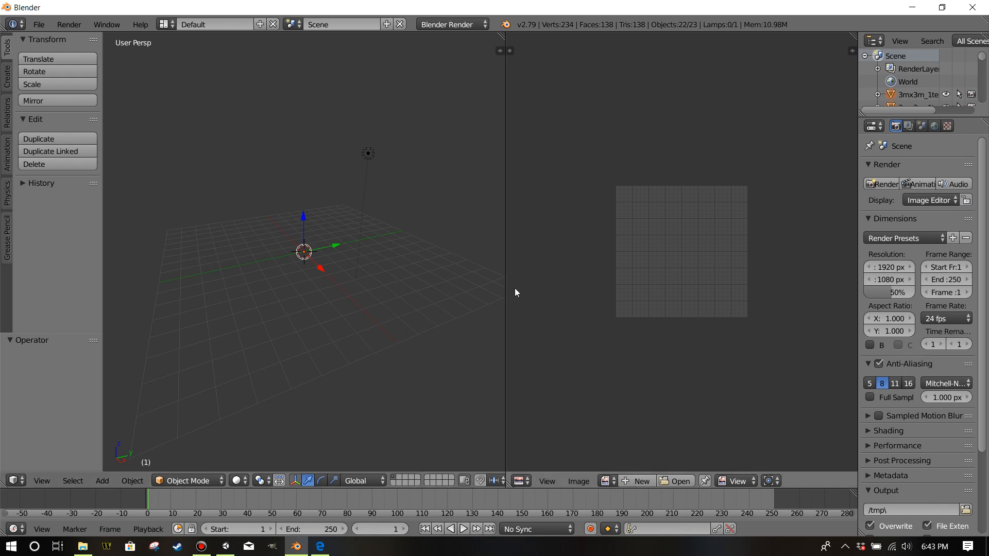
Widen the 3D viewport and frame the imported house in it
{"action": "left_click_drag", "start_coordinate": [507, 295], "coordinate": [677, 298]}
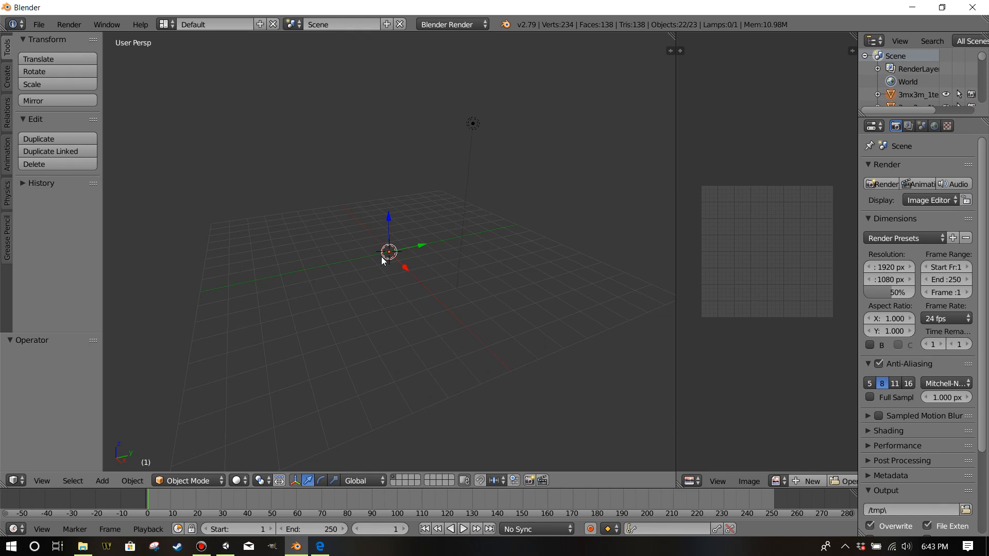
{"action": "key", "text": "KP_Decimal"}
{"action": "scroll", "coordinate": [438, 212], "scroll_direction": "down", "scroll_amount": 6}
{"action": "mouse_move", "coordinate": [409, 244]}
{"action": "middle_mouse_down"}
{"action": "mouse_move", "coordinate": [463, 246]}
{"action": "mouse_move", "coordinate": [420, 153]}
{"action": "mouse_move", "coordinate": [426, 254]}
{"action": "middle_mouse_up"}
{"action": "scroll", "coordinate": [409, 226], "scroll_direction": "up", "scroll_amount": 1}
{"action": "scroll", "coordinate": [410, 226], "scroll_direction": "up", "scroll_amount": 1}
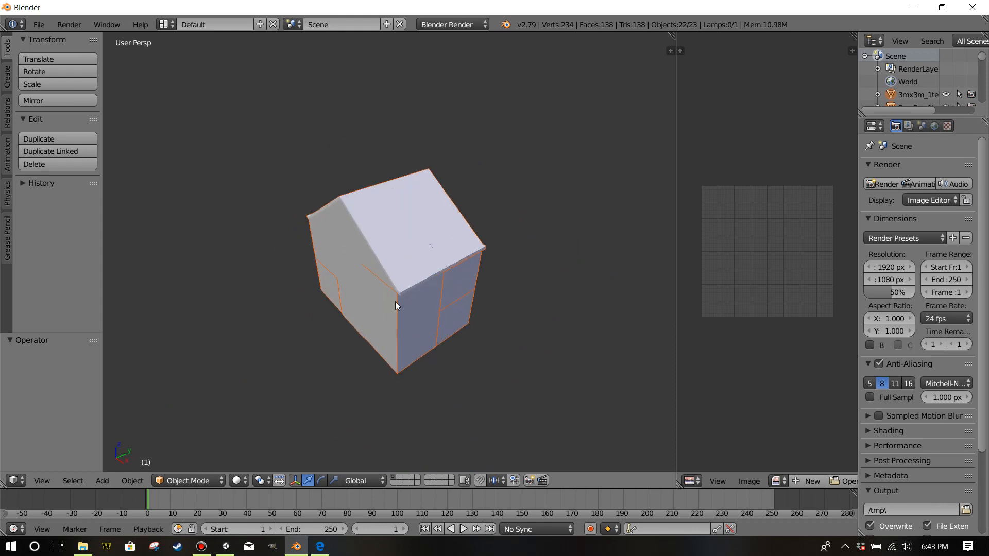
{"action": "left_click", "coordinate": [201, 546]}
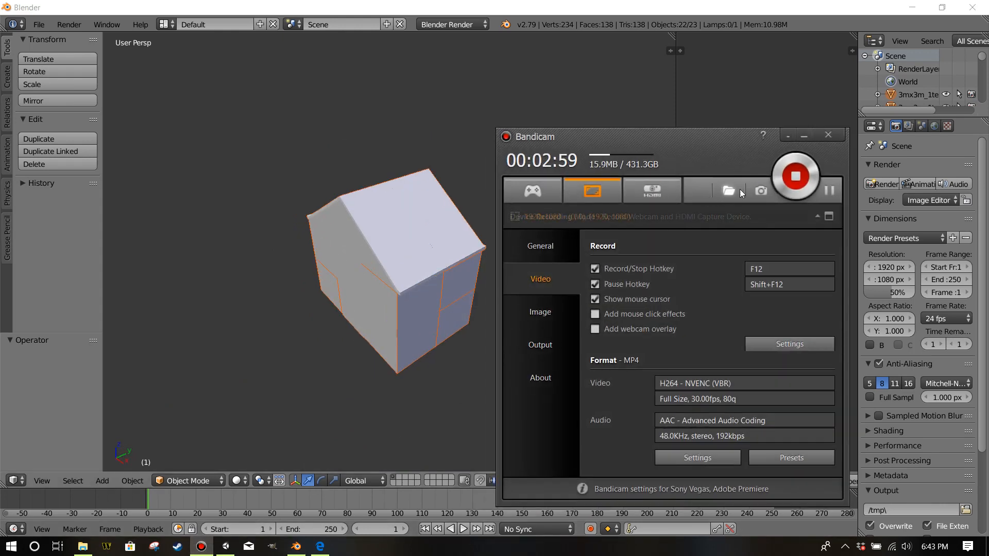
{"action": "left_click", "coordinate": [802, 137]}
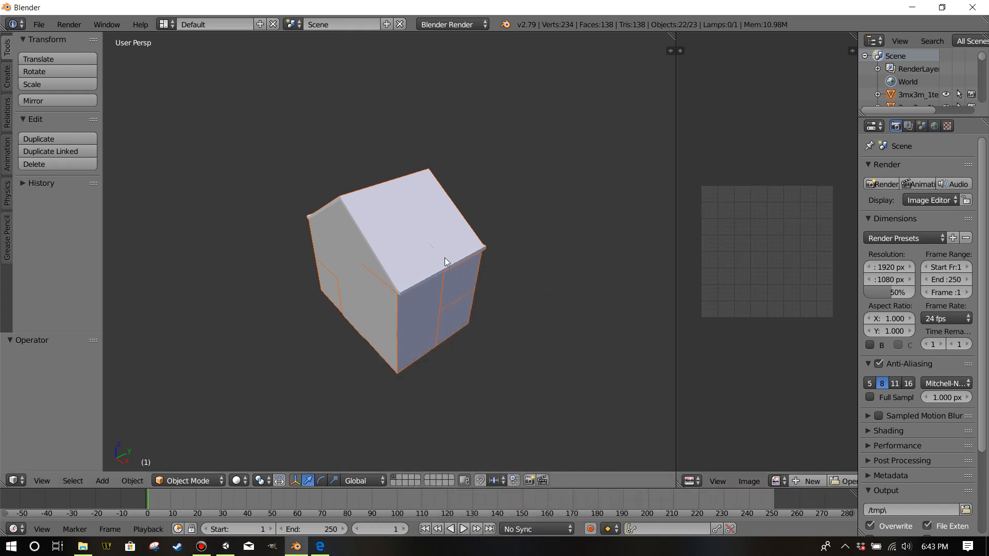
Select the front gable roof piece of the imported house on its own
{"action": "middle_click_drag", "start_coordinate": [431, 292], "coordinate": [434, 264]}
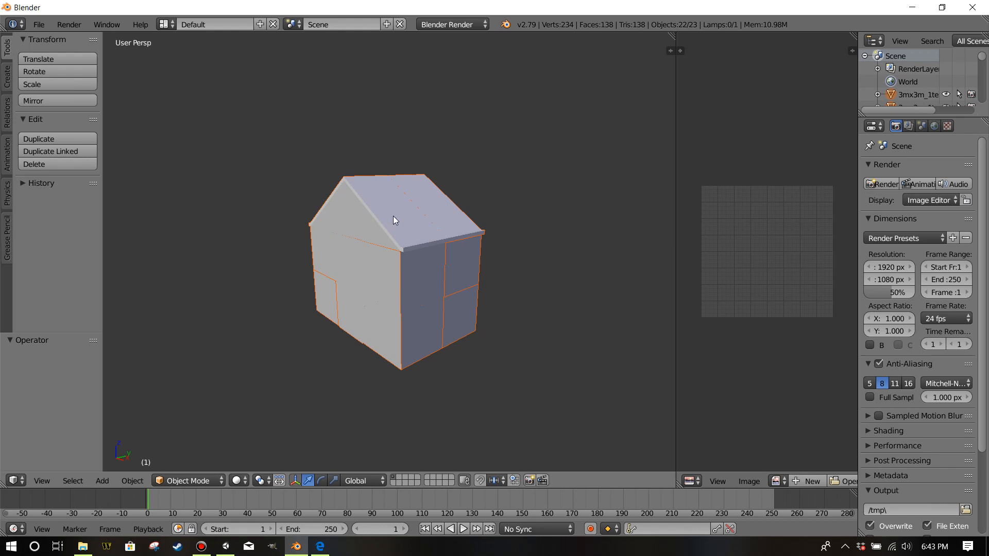
{"action": "right_click", "coordinate": [347, 191]}
{"action": "middle_click_drag", "start_coordinate": [330, 214], "coordinate": [403, 256]}
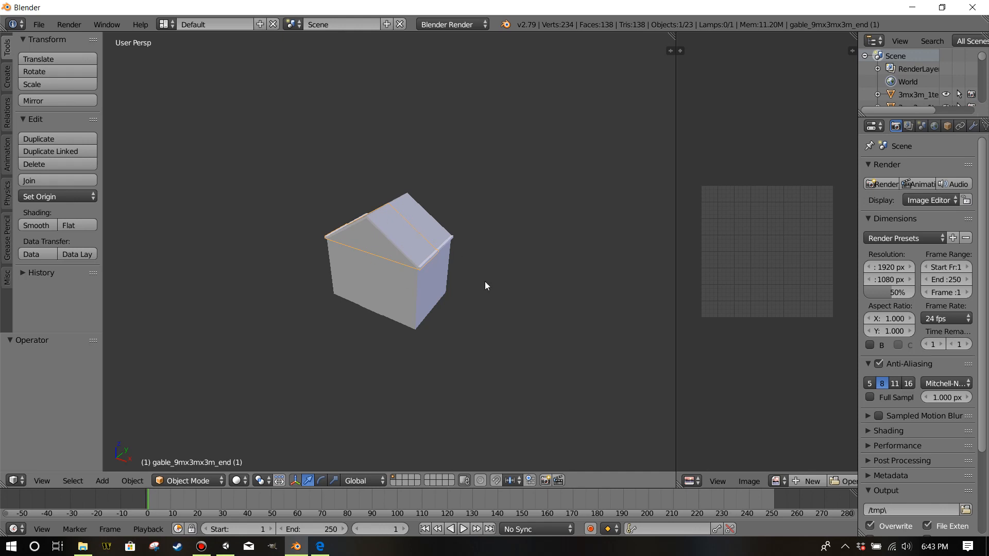
Enlarge the image editor and Outliner areas, and select the Lamp object
{"action": "left_click_drag", "start_coordinate": [675, 304], "coordinate": [536, 297]}
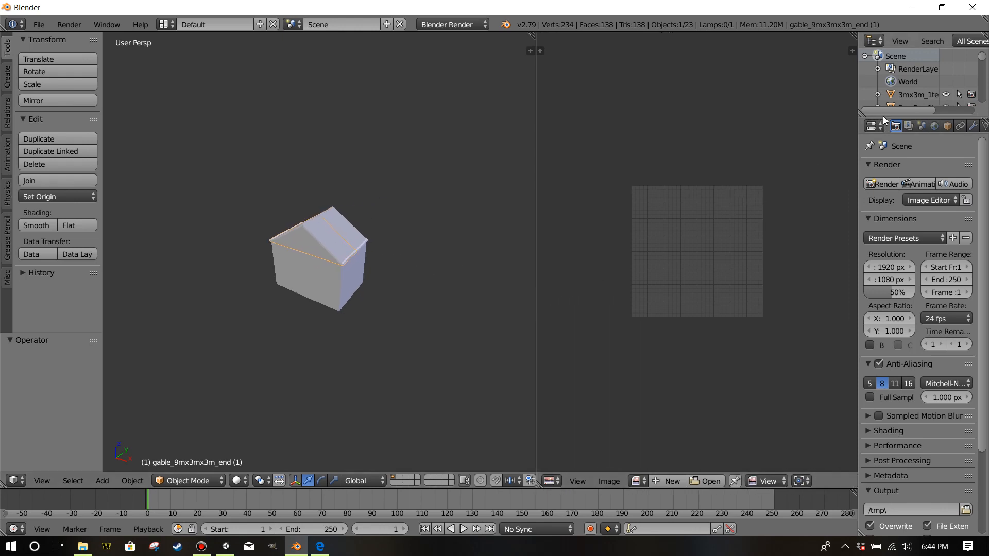
{"action": "left_click_drag", "start_coordinate": [884, 119], "coordinate": [894, 363]}
{"action": "scroll", "coordinate": [905, 281], "scroll_direction": "down", "scroll_amount": 3}
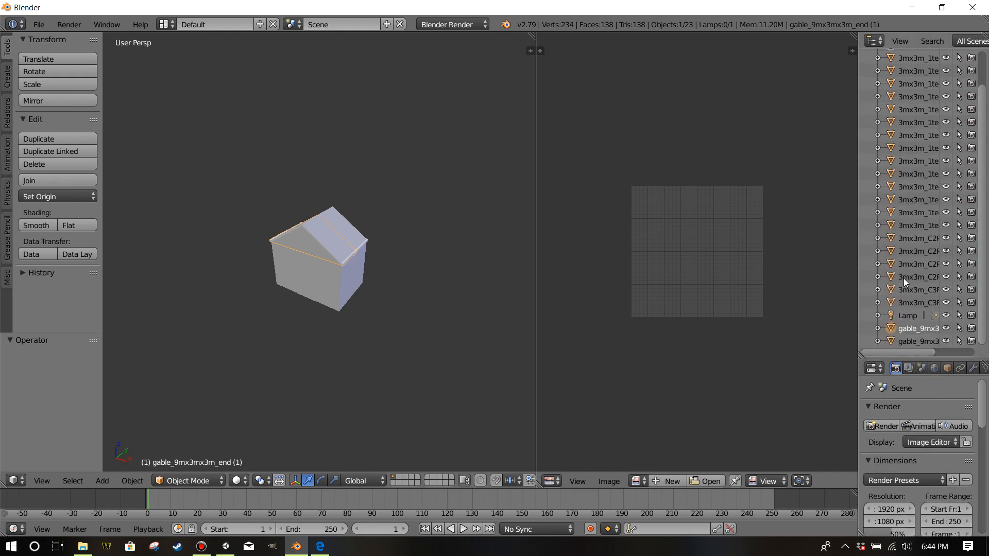
{"action": "left_click", "coordinate": [901, 317]}
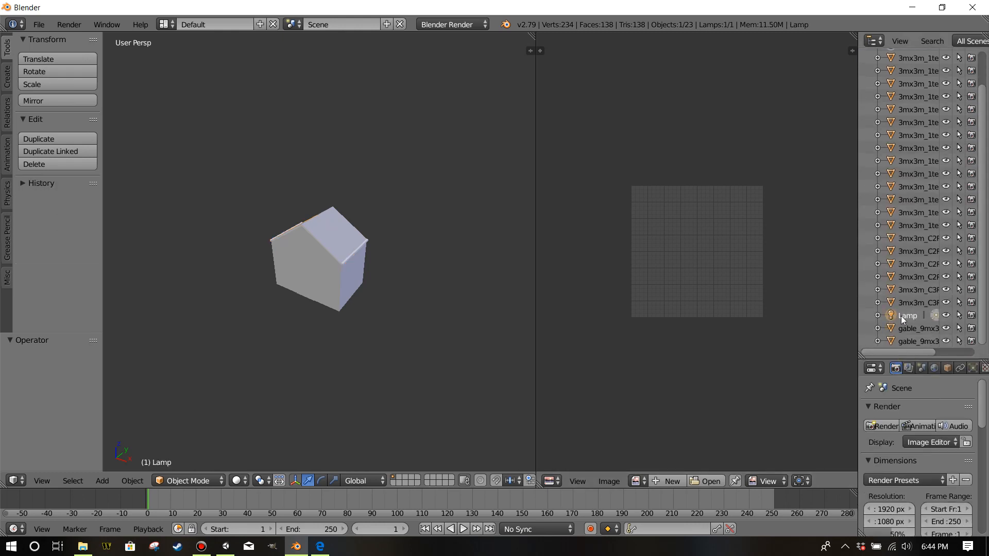
Delete the Lamp object from the scene
{"action": "right_click", "coordinate": [903, 320]}
{"action": "left_click", "coordinate": [894, 317]}
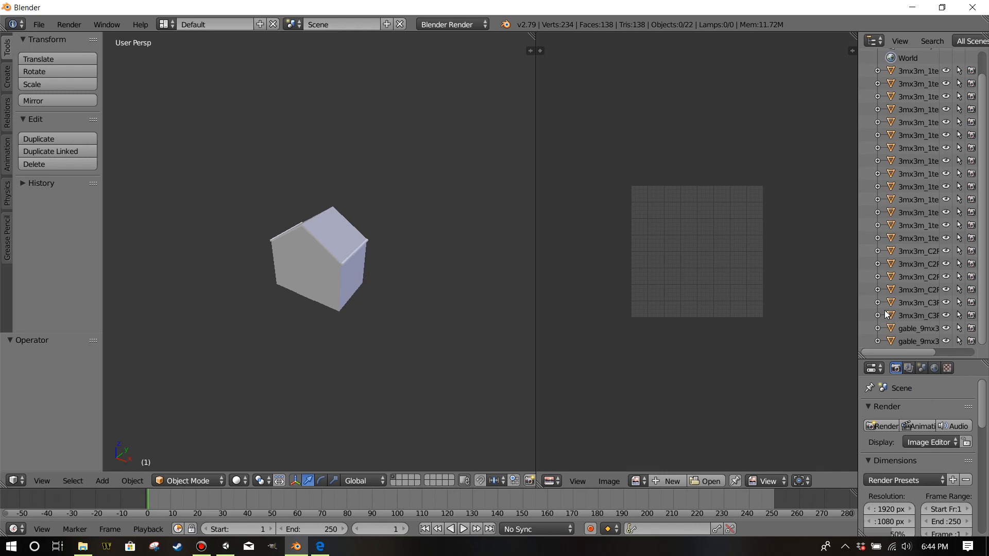
{"action": "scroll", "coordinate": [905, 258], "scroll_direction": "up", "scroll_amount": 2}
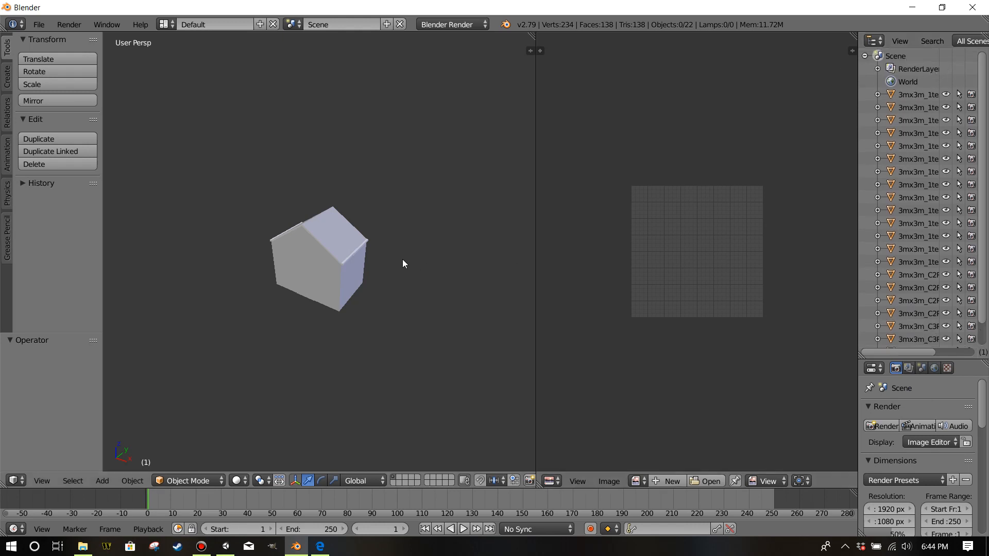
Select all pieces of the imported house, with the front gable roof piece as the active object
{"action": "key", "text": "a"}
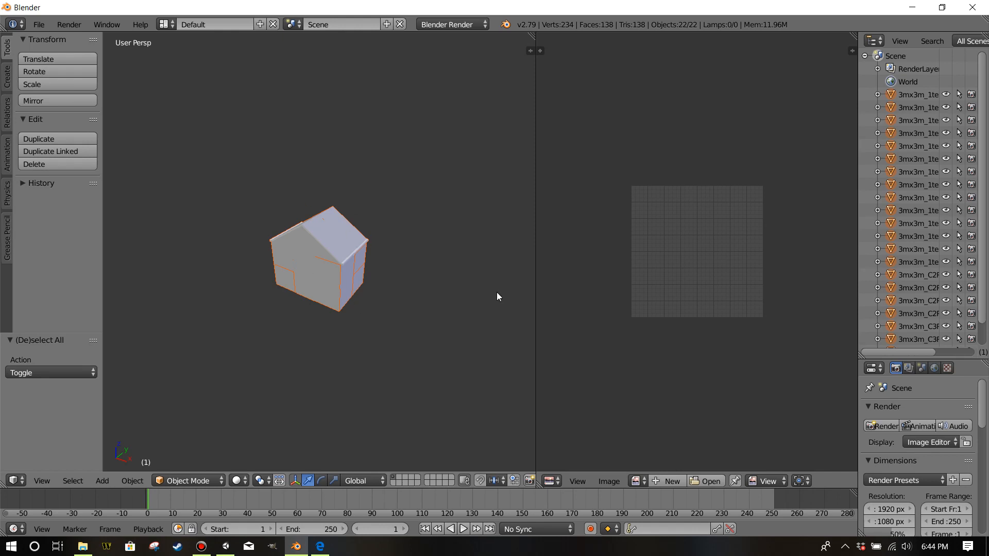
{"action": "scroll", "coordinate": [907, 206], "scroll_direction": "down", "scroll_amount": 2}
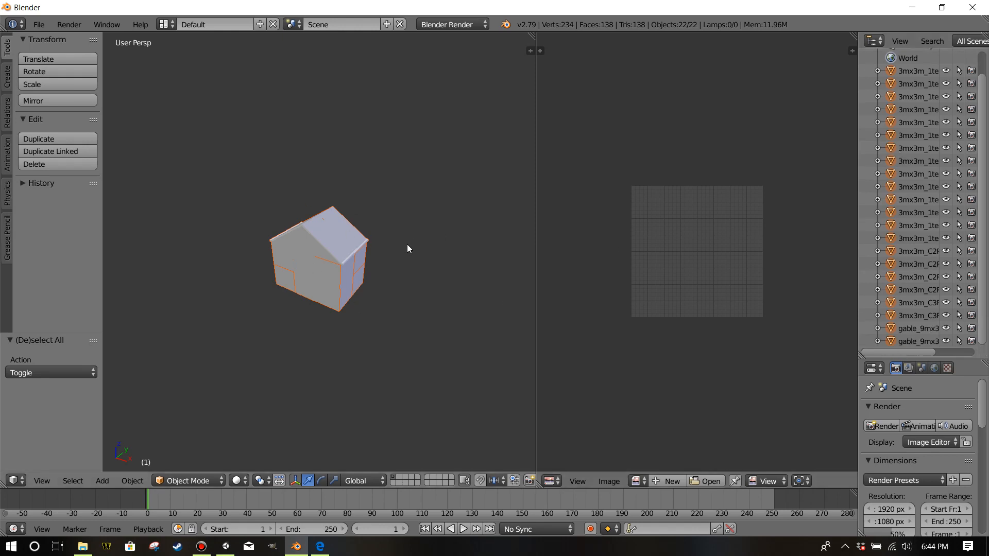
{"action": "scroll", "coordinate": [377, 286], "scroll_direction": "up", "scroll_amount": 3}
{"action": "scroll", "coordinate": [377, 286], "scroll_direction": "down", "scroll_amount": 3}
{"action": "middle_click_drag", "start_coordinate": [371, 261], "coordinate": [352, 251]}
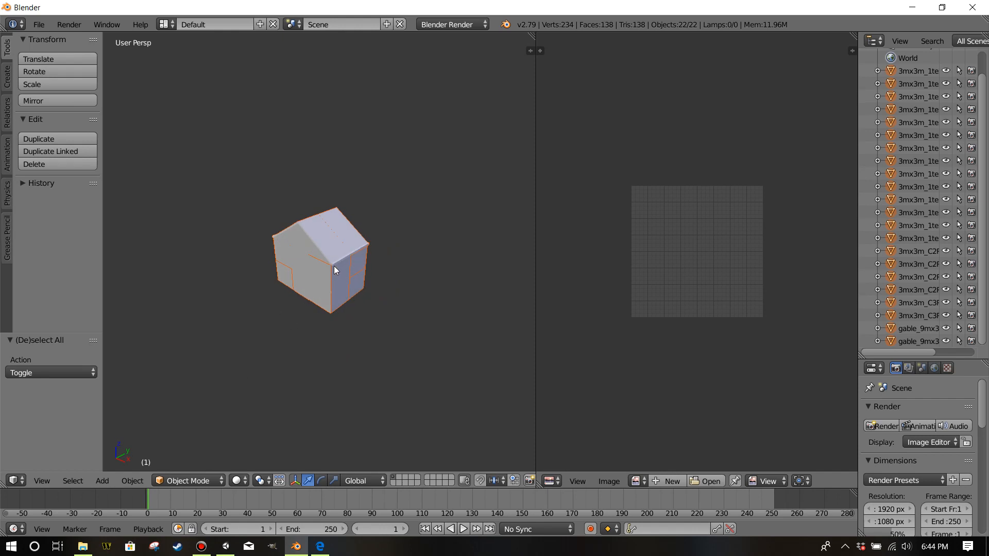
{"action": "key", "text": "a"}
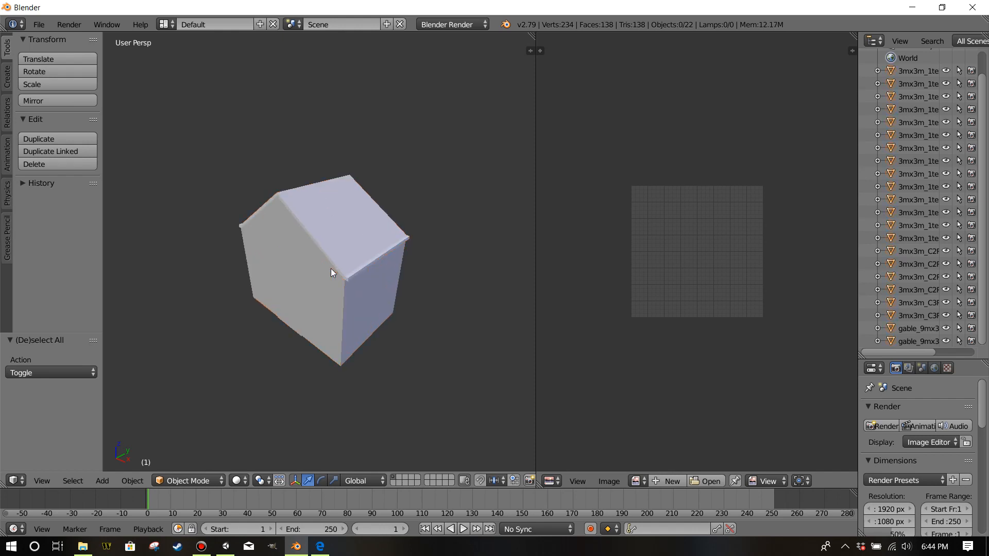
{"action": "key", "text": "a"}
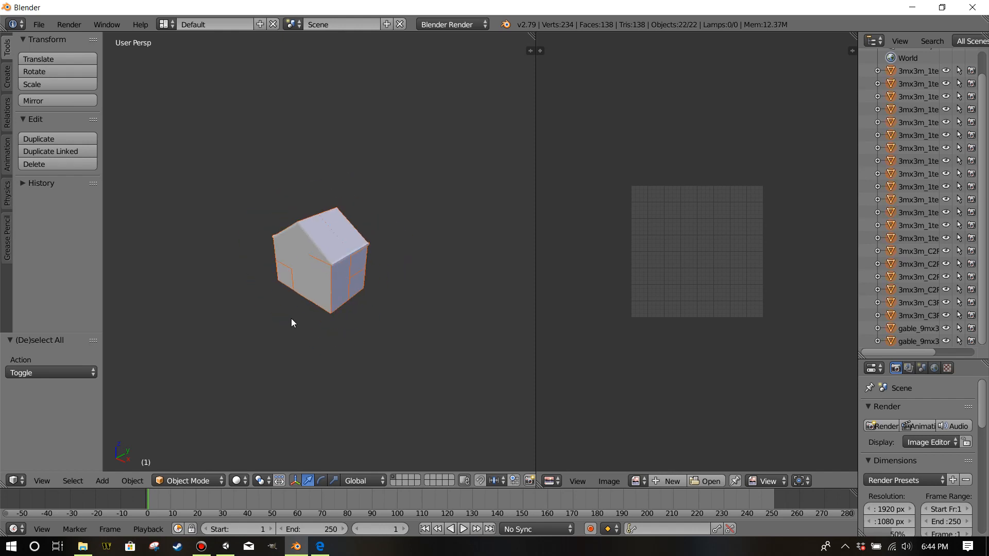
{"action": "right_click", "coordinate": [295, 249]}
{"action": "key", "text": "a"}
{"action": "key", "text": "a"}
{"action": "key", "text": "Tab"}
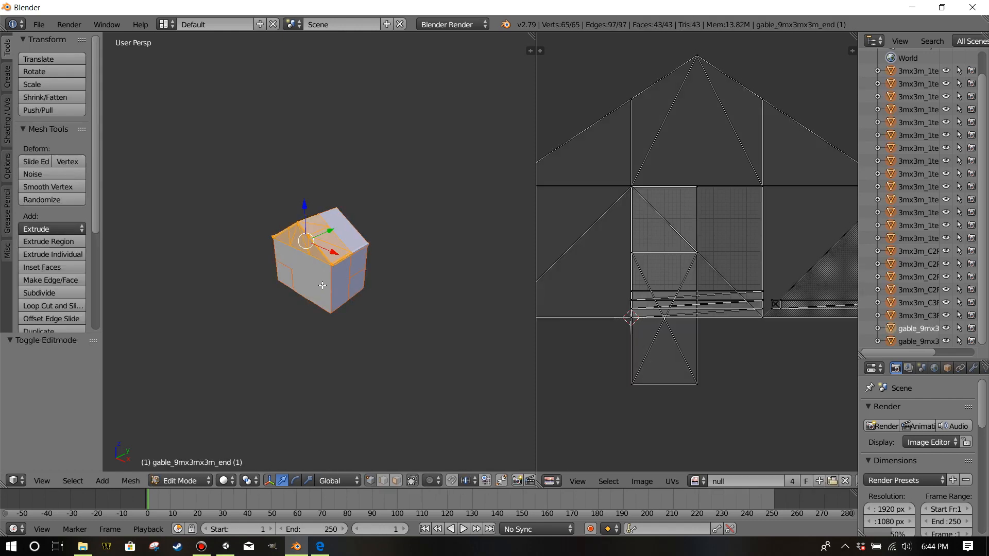
{"action": "key", "text": "Tab"}
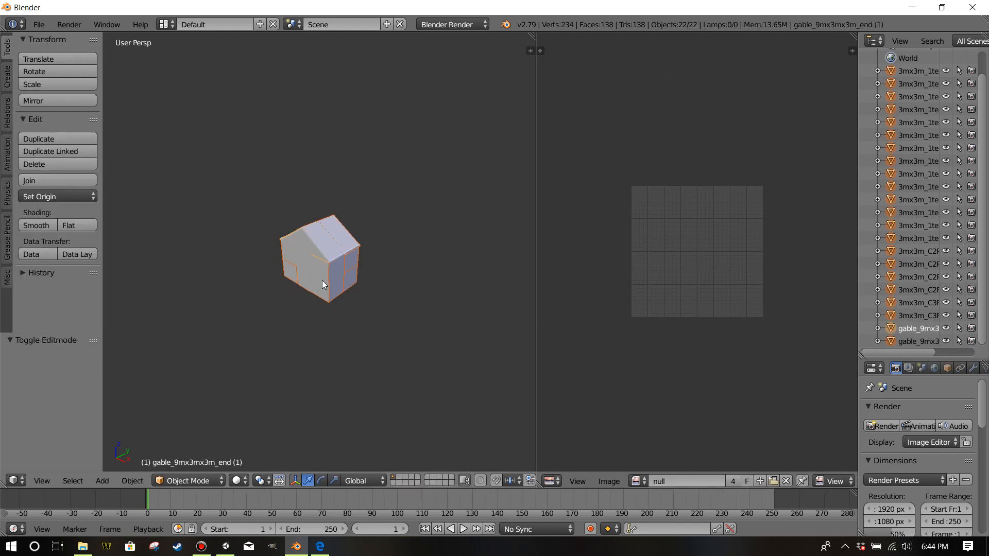
{"action": "key", "text": "Tab"}
{"action": "key", "text": "Tab"}
{"action": "key", "text": "a"}
{"action": "right_click", "coordinate": [341, 289]}
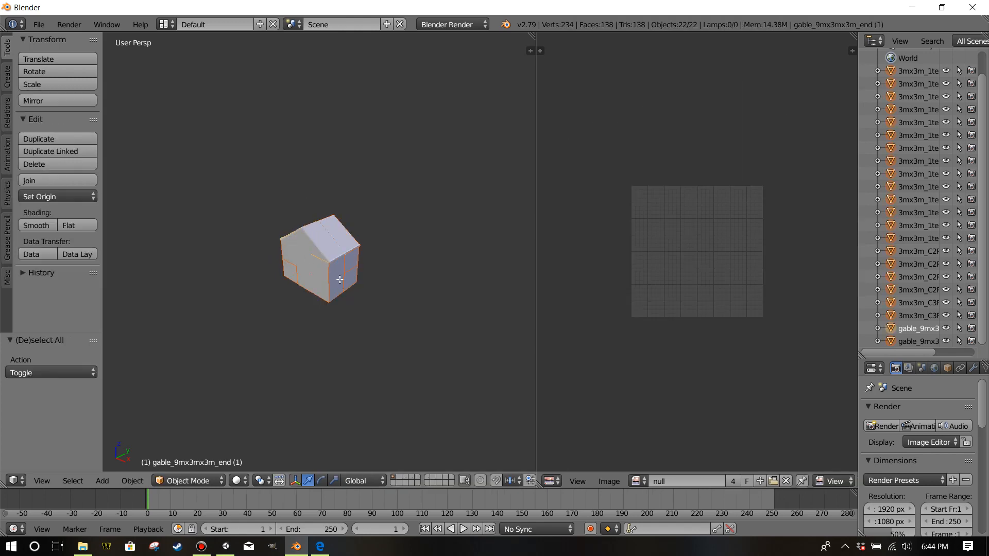
{"action": "key", "text": "Tab"}
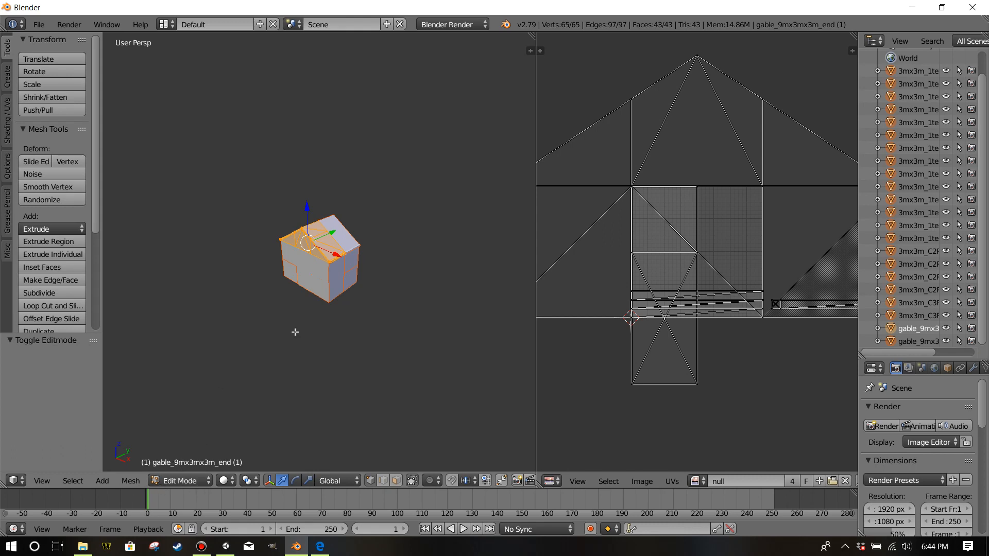
{"action": "key", "text": "a"}
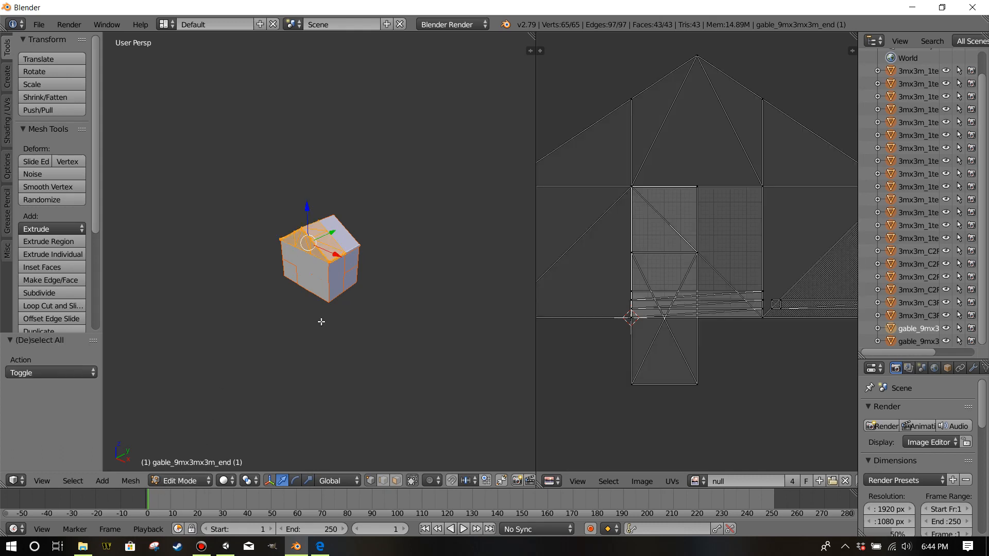
{"action": "key", "text": "Tab"}
{"action": "key", "text": "a"}
{"action": "key", "text": "a"}
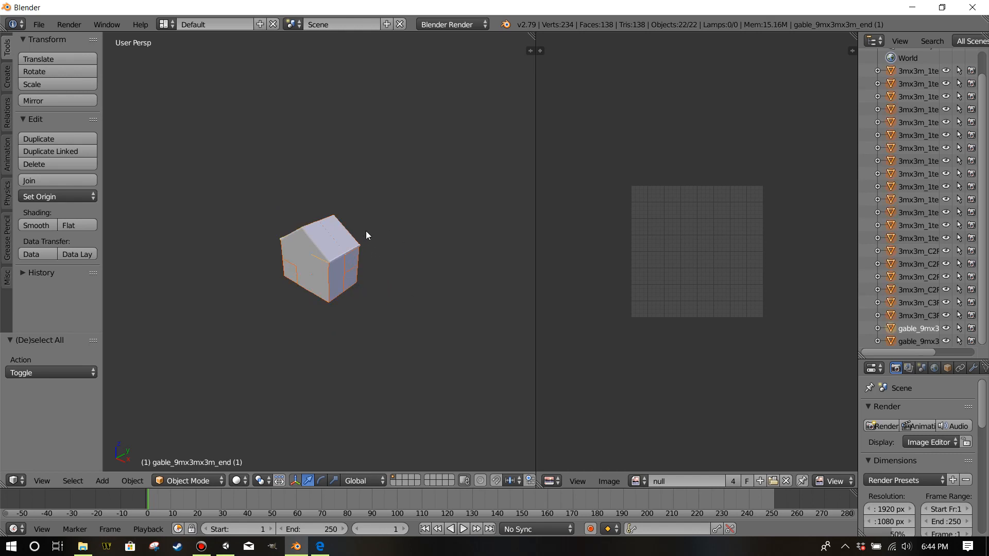
Join all the selected house pieces into one mesh object
{"action": "key", "text": "a"}
{"action": "key", "text": "a"}
{"action": "left_click", "coordinate": [67, 181]}
{"action": "middle_click_drag", "start_coordinate": [358, 296], "coordinate": [404, 261]}
Remove the duplicate vertices of the joined house mesh in Edit Mode
{"action": "key", "text": "Tab"}
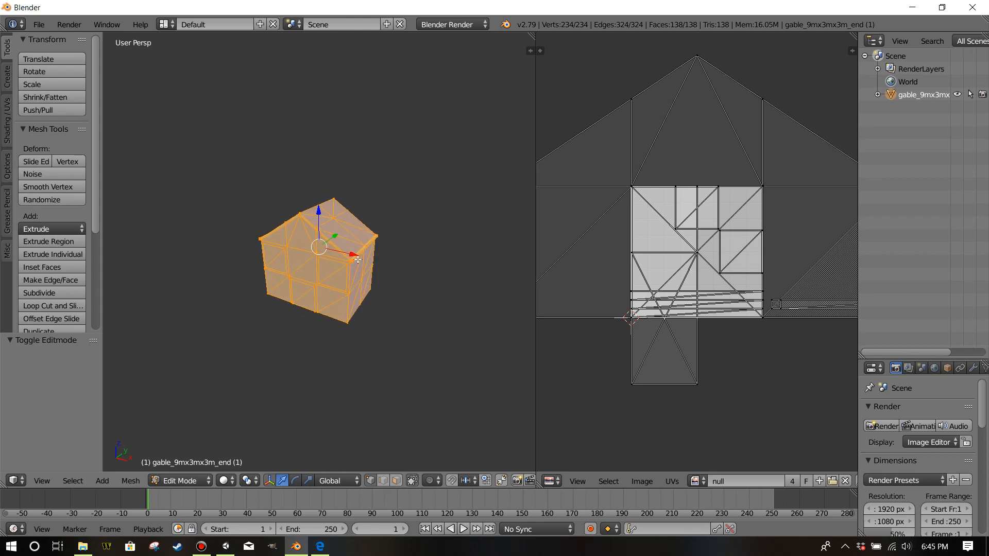
{"action": "scroll", "coordinate": [85, 271], "scroll_direction": "down", "scroll_amount": 7}
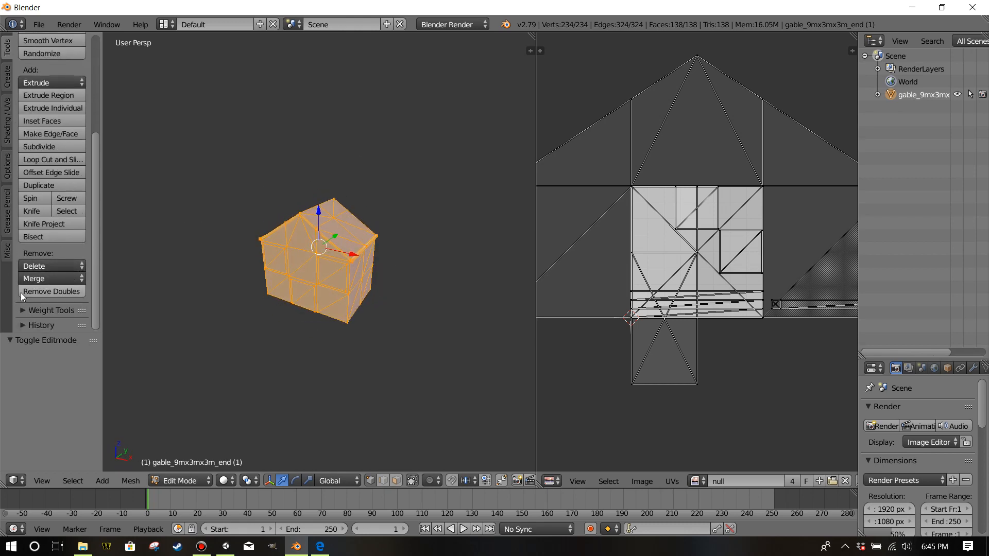
{"action": "left_click", "coordinate": [63, 292]}
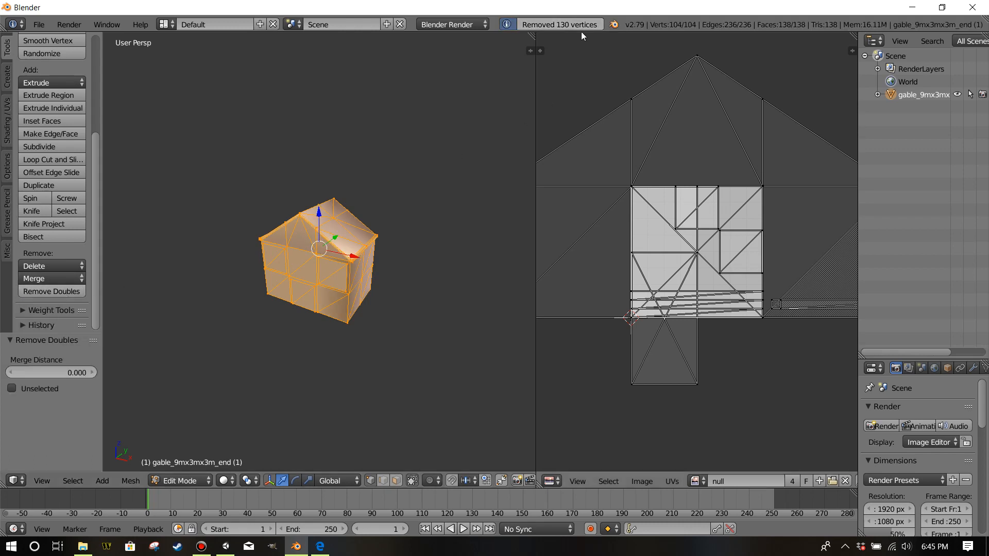
Apply flat shading to all faces of the house mesh and check its walls and roof
{"action": "middle_click_drag", "start_coordinate": [431, 207], "coordinate": [349, 239]}
{"action": "scroll", "coordinate": [357, 259], "scroll_direction": "up", "scroll_amount": 5}
{"action": "scroll", "coordinate": [364, 304], "scroll_direction": "down", "scroll_amount": 2}
{"action": "middle_click_drag", "start_coordinate": [243, 305], "coordinate": [373, 315]}
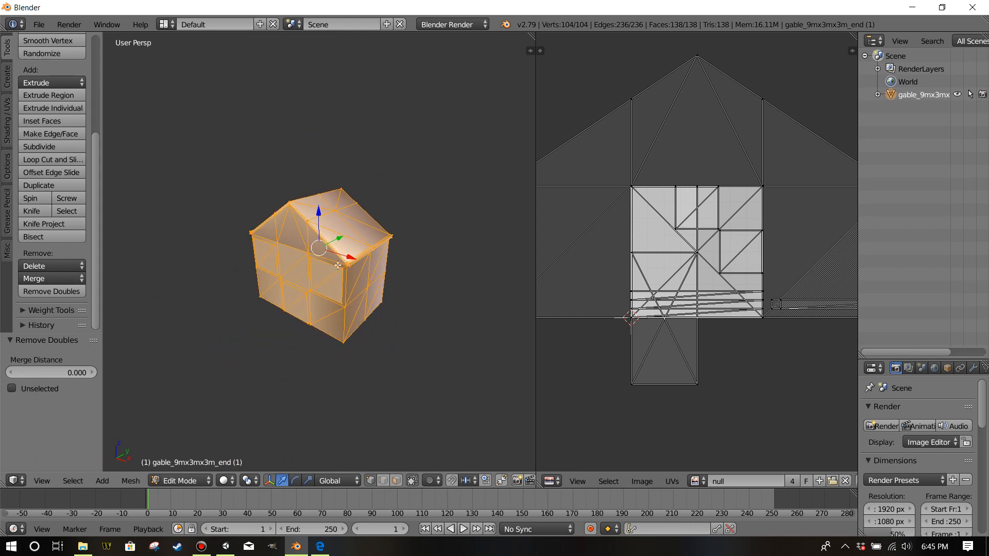
{"action": "key", "text": "w"}
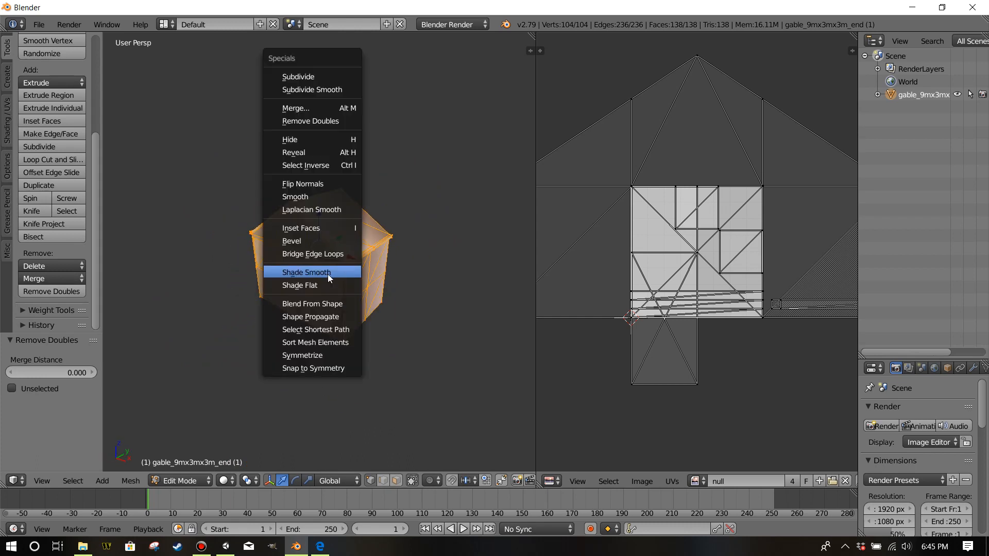
{"action": "left_click", "coordinate": [324, 286]}
{"action": "middle_click_drag", "start_coordinate": [372, 298], "coordinate": [349, 282]}
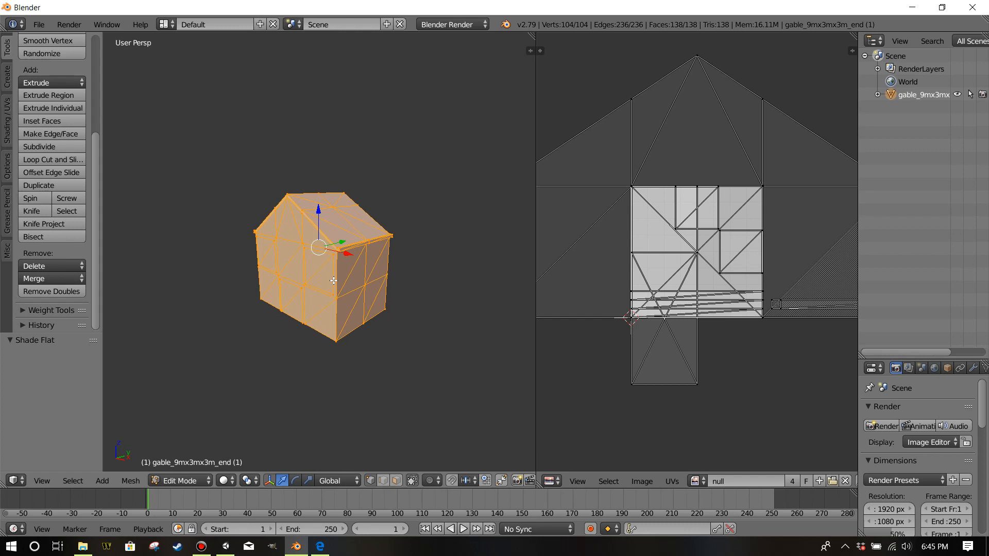
{"action": "middle_click_drag", "start_coordinate": [362, 292], "coordinate": [297, 238]}
{"action": "scroll", "coordinate": [371, 304], "scroll_direction": "up", "scroll_amount": 2}
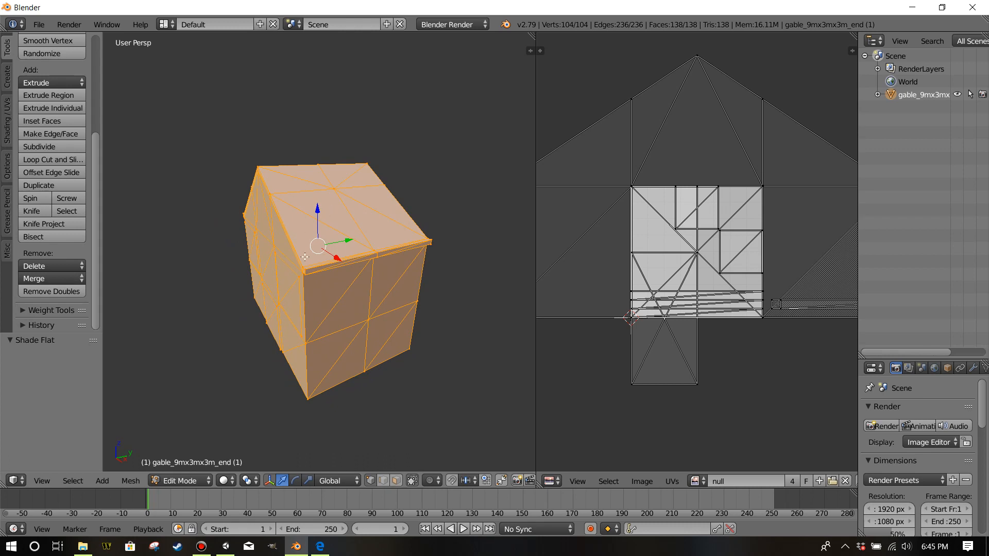
{"action": "scroll", "coordinate": [305, 257], "scroll_direction": "down", "scroll_amount": 2}
{"action": "middle_click_drag", "start_coordinate": [332, 283], "coordinate": [359, 283]}
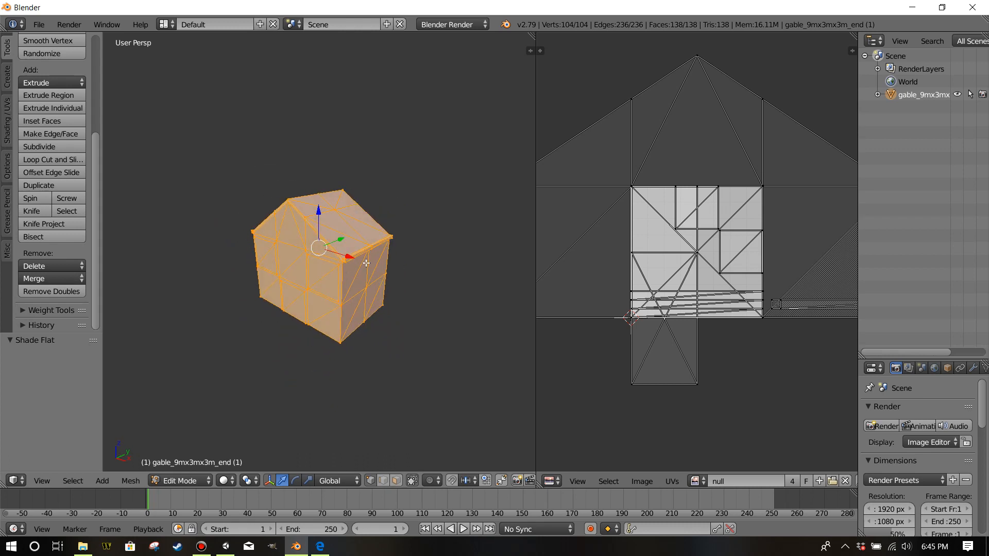
{"action": "key", "text": "w"}
{"action": "left_click", "coordinate": [353, 296]}
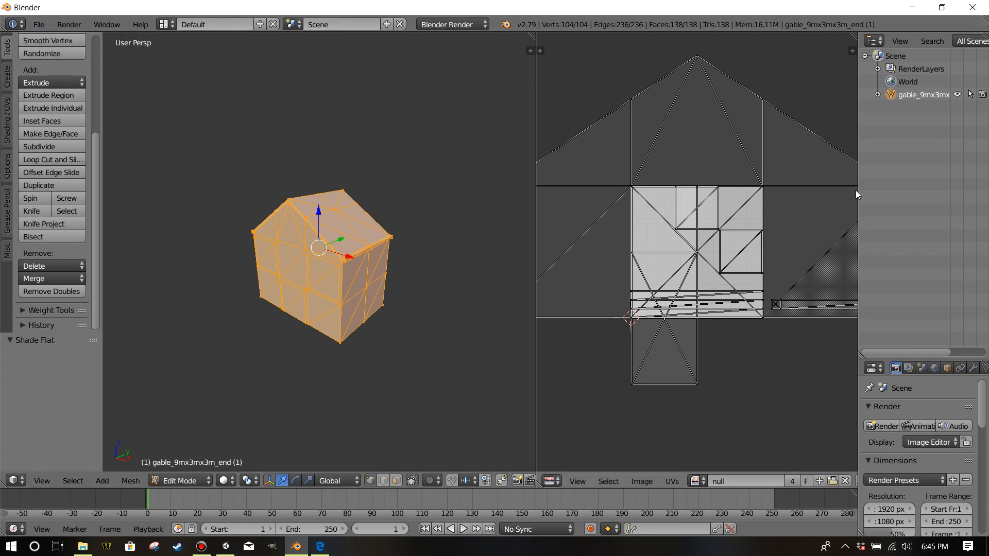
Widen the Outliner and rename the joined house object as myhouse
{"action": "left_click_drag", "start_coordinate": [859, 195], "coordinate": [768, 155]}
{"action": "double_click", "coordinate": [834, 95]}
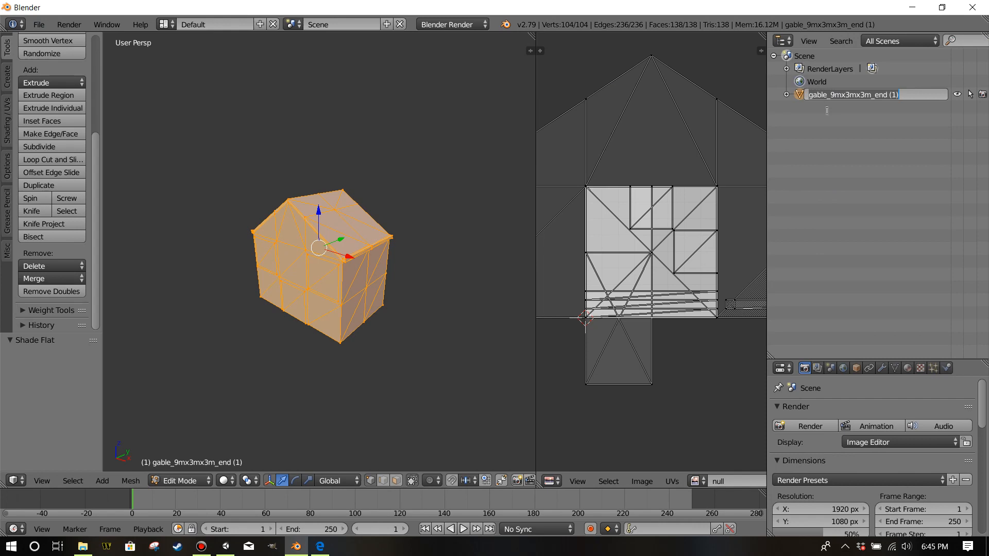
{"action": "type", "text": "myhouse"}
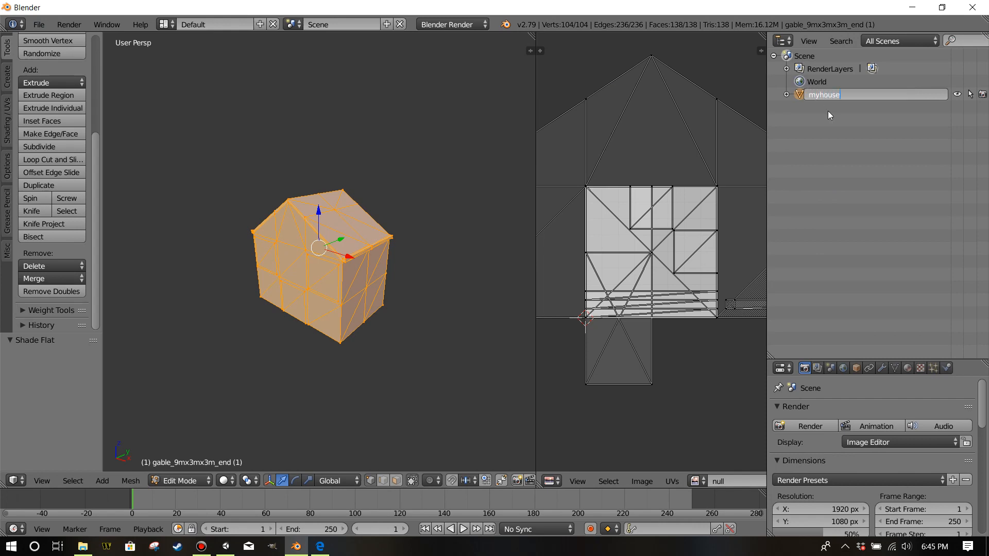
{"action": "key", "text": "Return"}
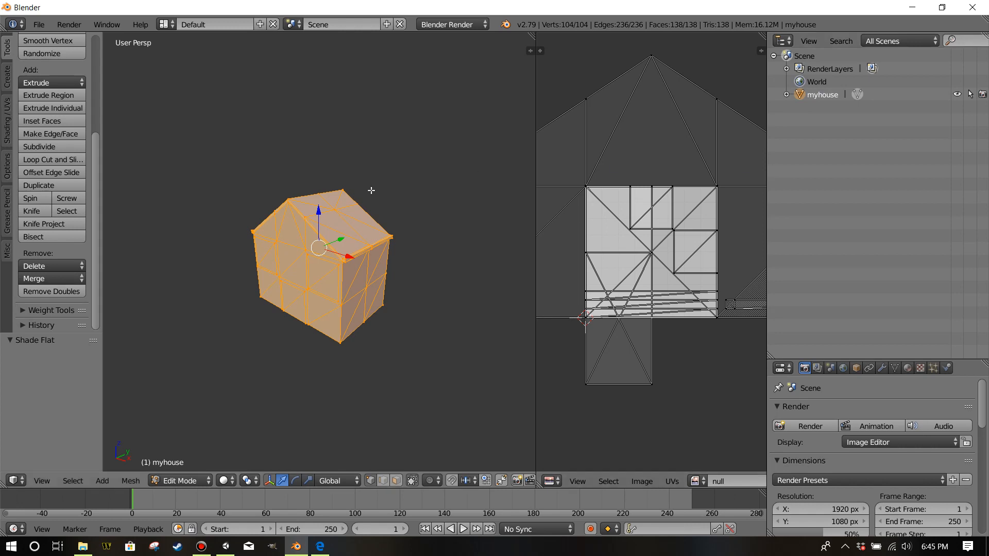
Set up an FBX export to the My House folder, with the existing myhouse.fbx as the file to overwrite
{"action": "left_click", "coordinate": [39, 26]}
{"action": "mouse_move", "coordinate": [75, 280]}
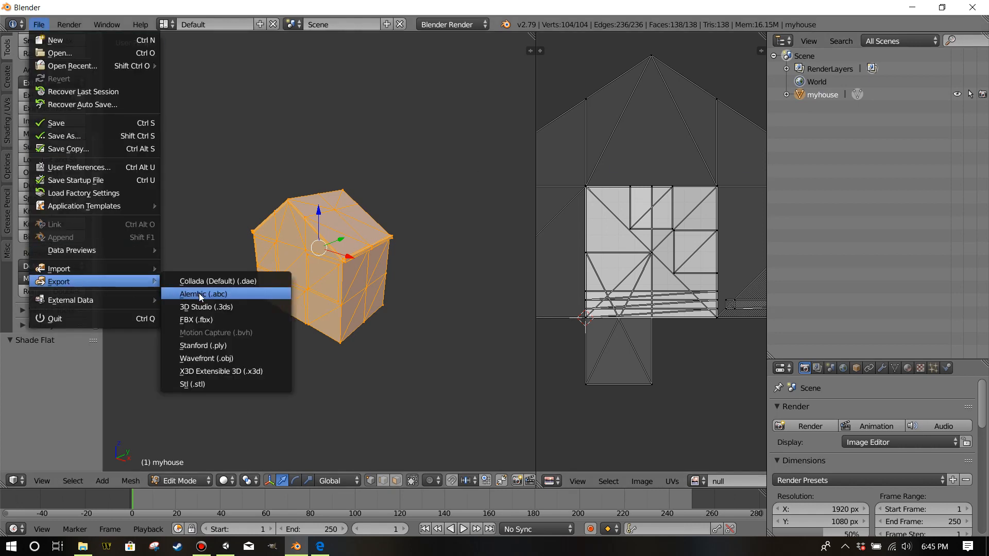
{"action": "left_click", "coordinate": [200, 321]}
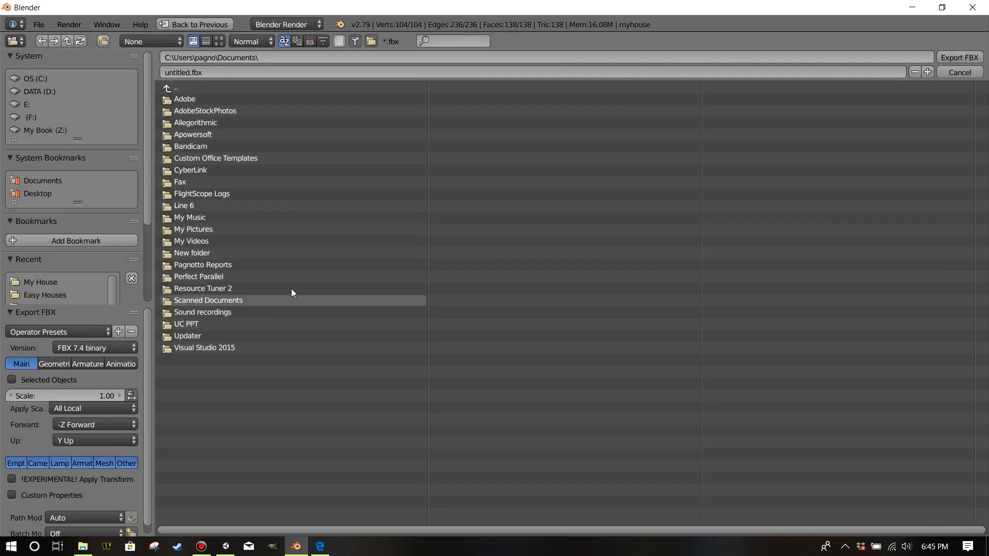
{"action": "left_click", "coordinate": [45, 280]}
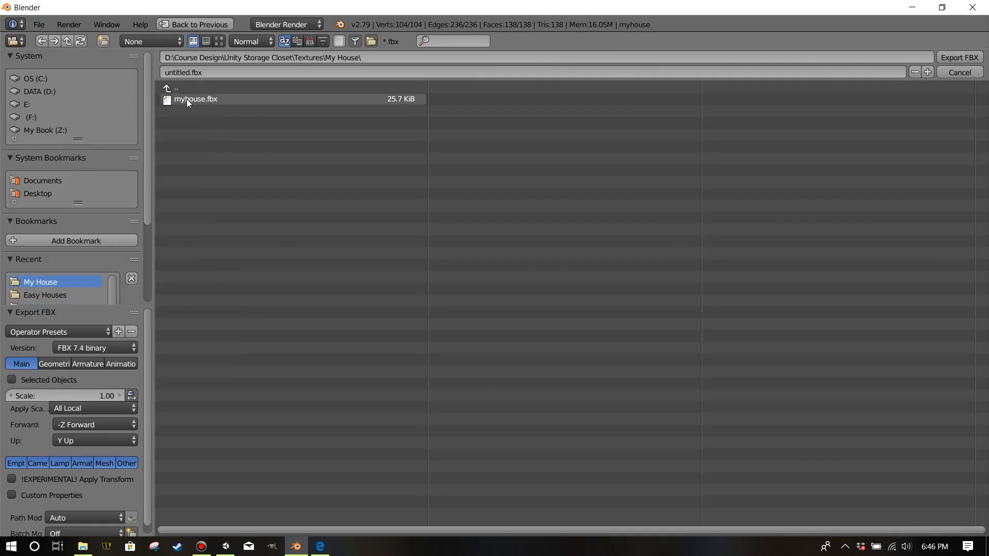
{"action": "left_click", "coordinate": [187, 99]}
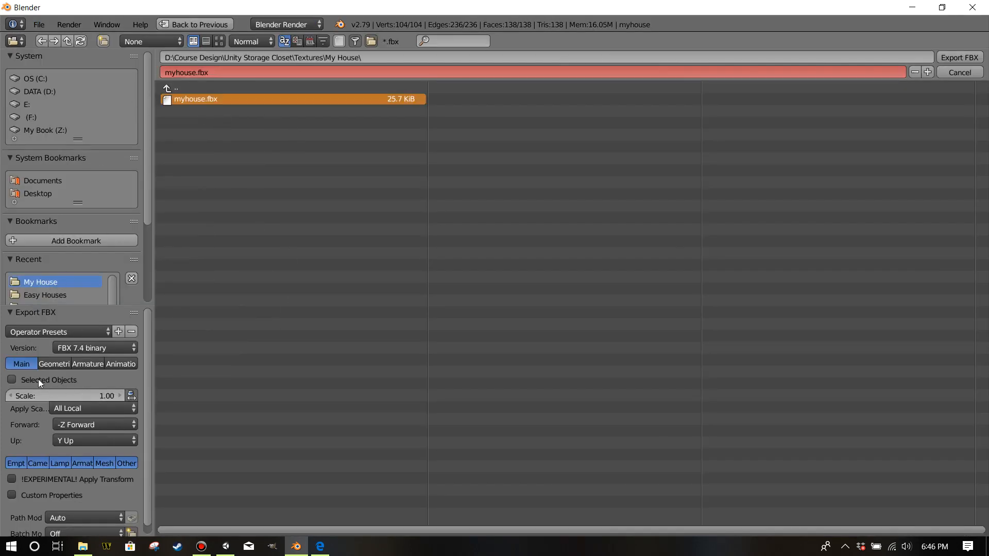
Limit the export to selected objects, enable the experimental Apply Transform option, and export the FBX file
{"action": "left_click", "coordinate": [16, 381]}
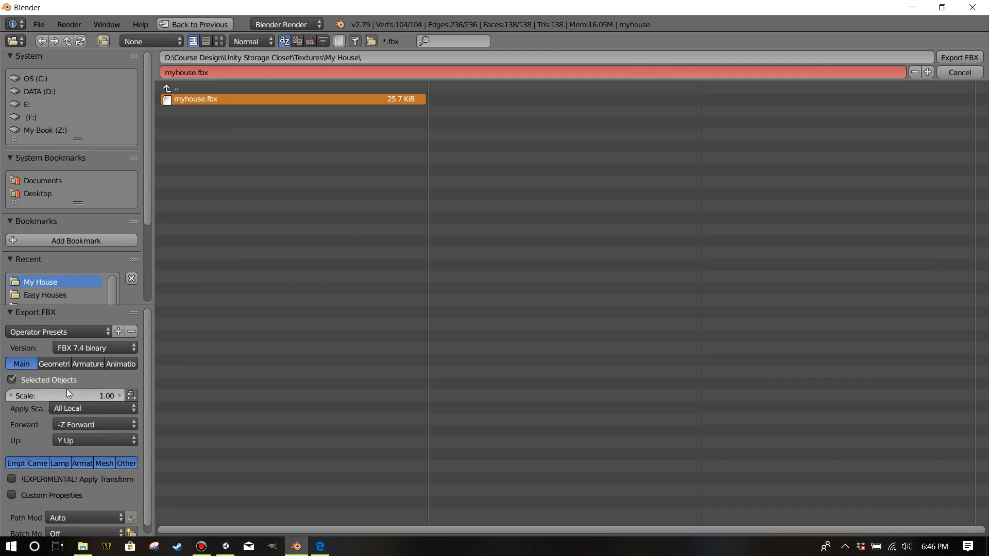
{"action": "scroll", "coordinate": [60, 393], "scroll_direction": "down", "scroll_amount": 1}
{"action": "left_click", "coordinate": [11, 471]}
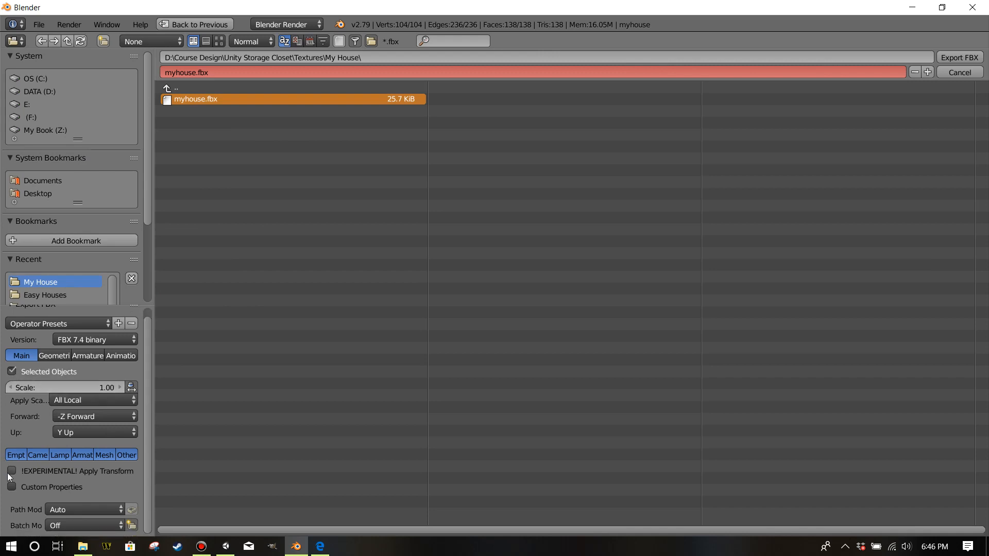
{"action": "left_click", "coordinate": [953, 57]}
Switch to Unity and collapse the All Blocks v1_3 object in the scene hierarchy
{"action": "left_click", "coordinate": [218, 550]}
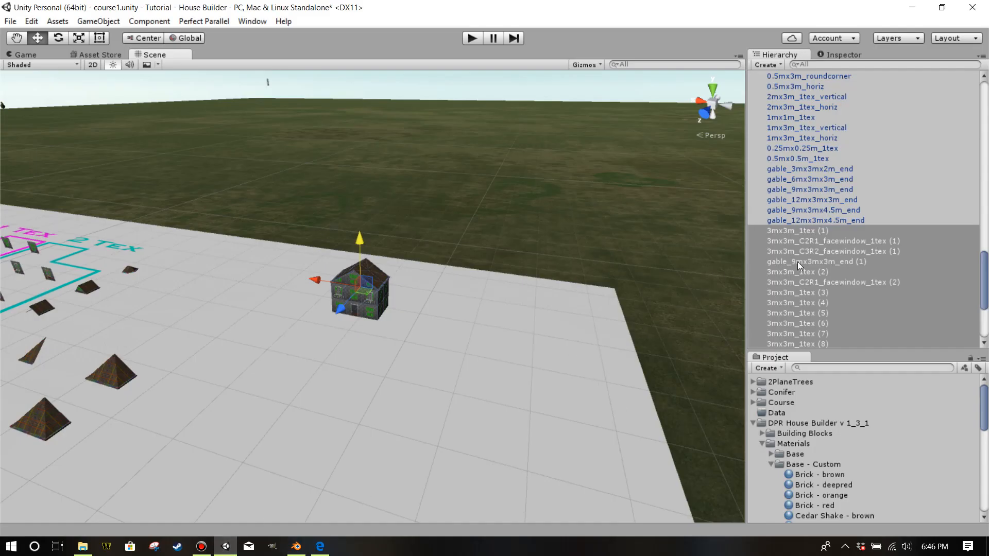
{"action": "scroll", "coordinate": [798, 261], "scroll_direction": "up", "scroll_amount": 15}
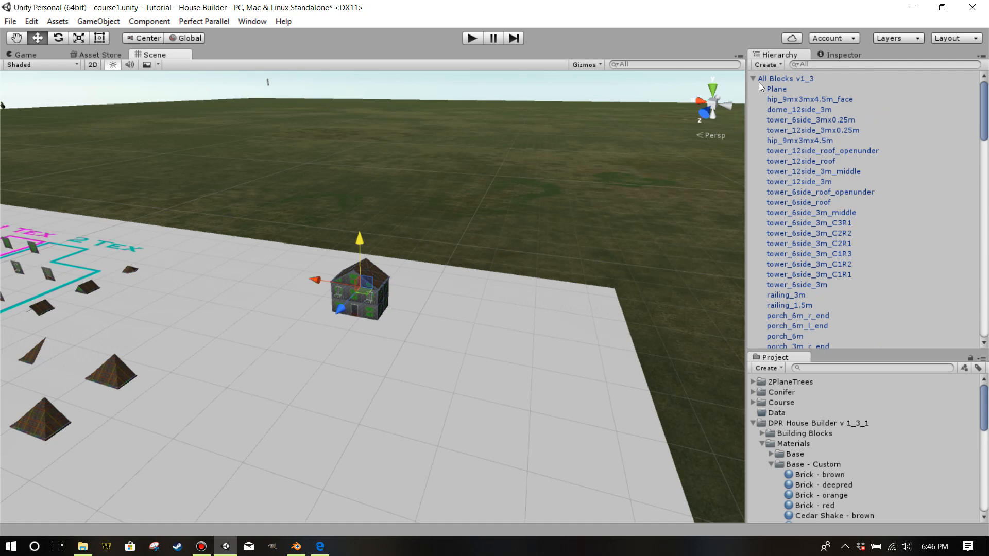
{"action": "left_click", "coordinate": [753, 78]}
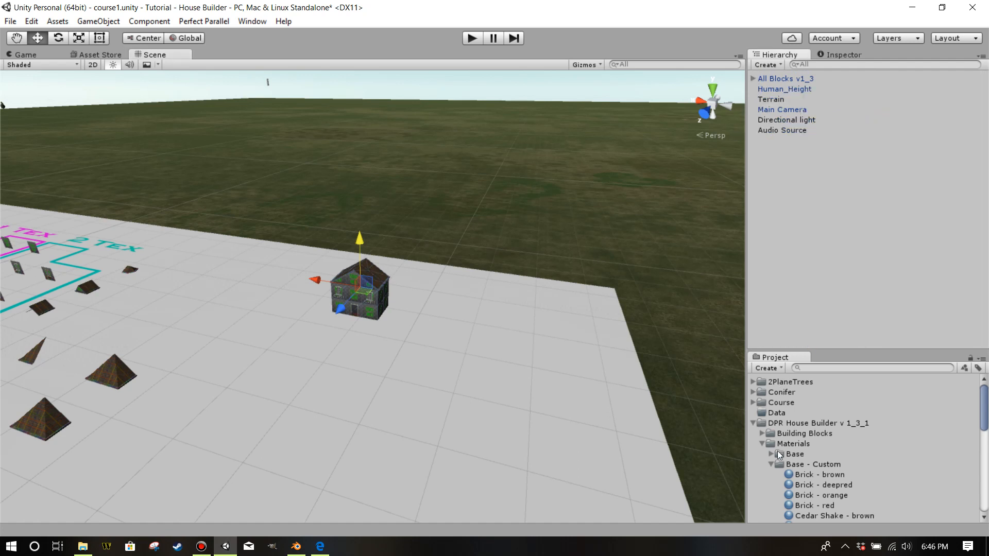
Create a folder named Custom Homes inside the DPR House Builder v 1_3_1 project folder
{"action": "left_click", "coordinate": [762, 442]}
{"action": "right_click", "coordinate": [780, 422]}
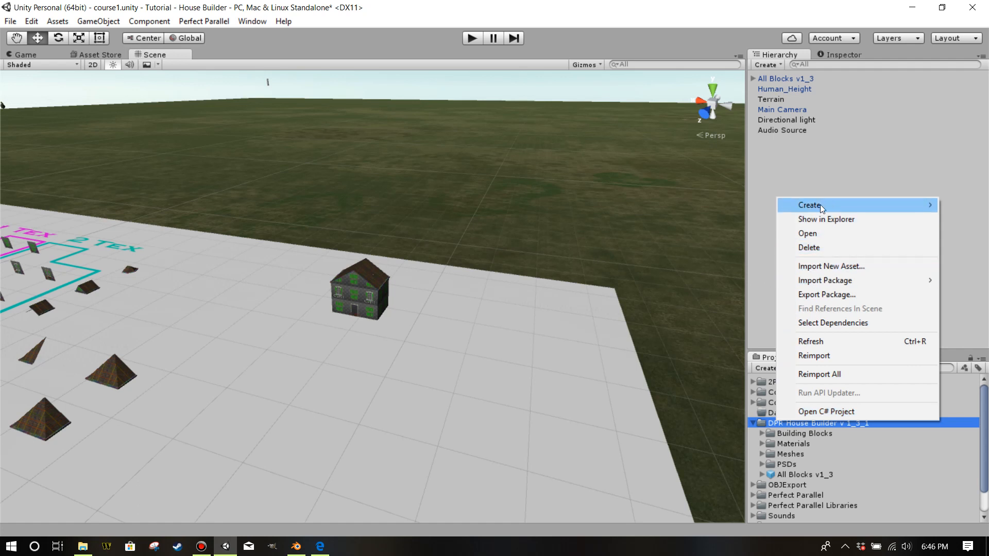
{"action": "mouse_move", "coordinate": [820, 205]}
{"action": "left_click", "coordinate": [747, 205]}
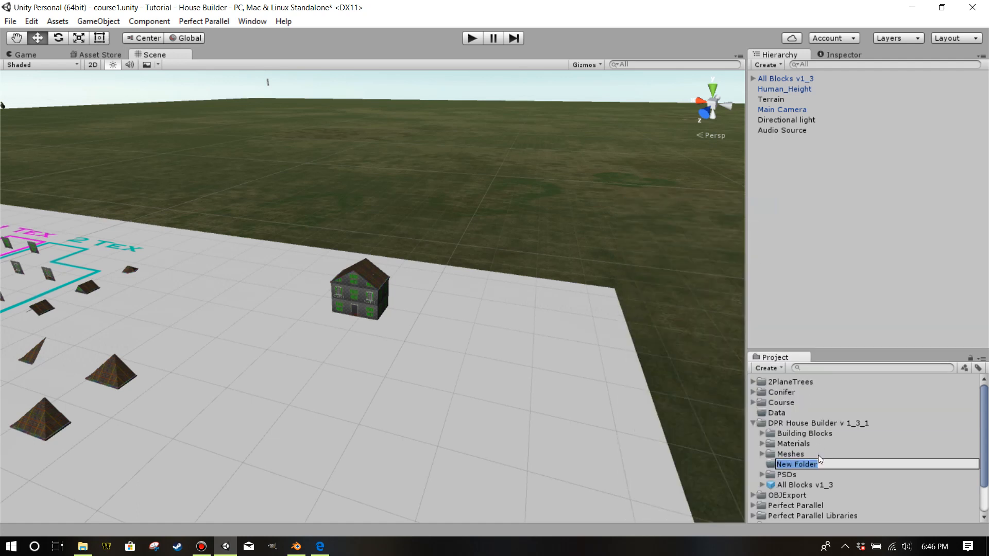
{"action": "type", "text": "Custom Homes"}
{"action": "key", "text": "Return"}
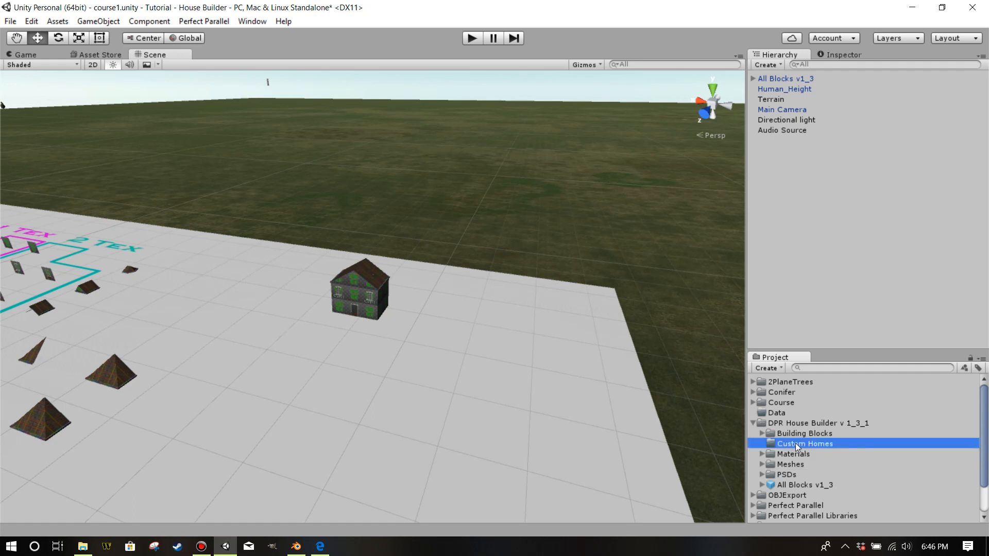
Import the exported myhouse model as a new asset into the Custom Homes folder
{"action": "left_click", "coordinate": [57, 21]}
{"action": "right_click", "coordinate": [824, 443]}
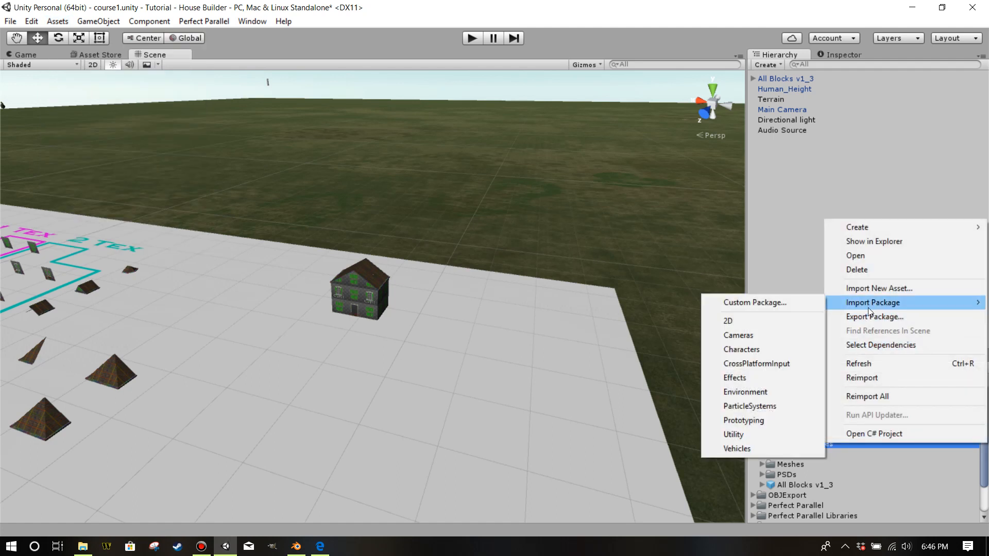
{"action": "left_click", "coordinate": [870, 289]}
{"action": "left_click", "coordinate": [162, 144]}
{"action": "left_click", "coordinate": [400, 434]}
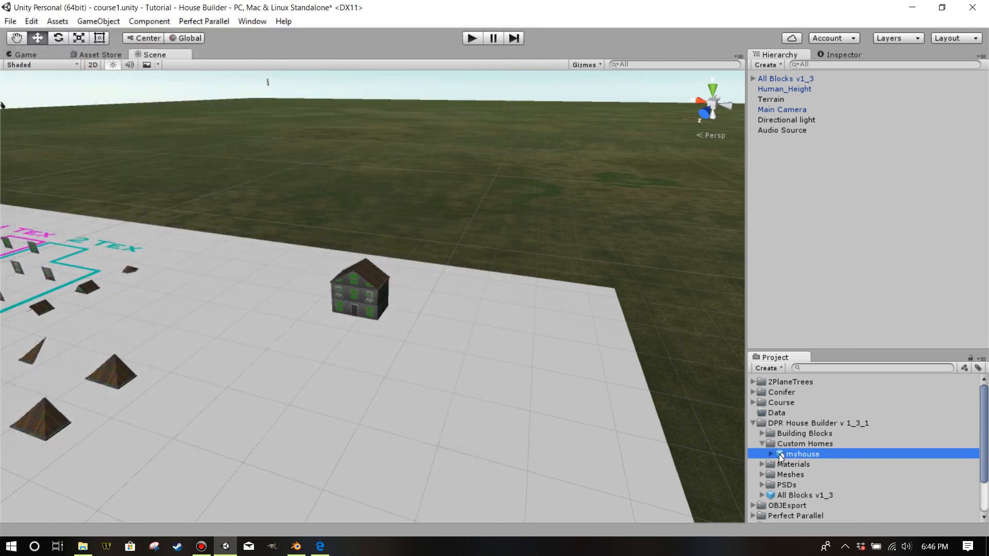
Disable Import Animation for the myhouse model, set its Material Naming to From Model's Material, and apply the import settings
{"action": "left_click", "coordinate": [840, 54]}
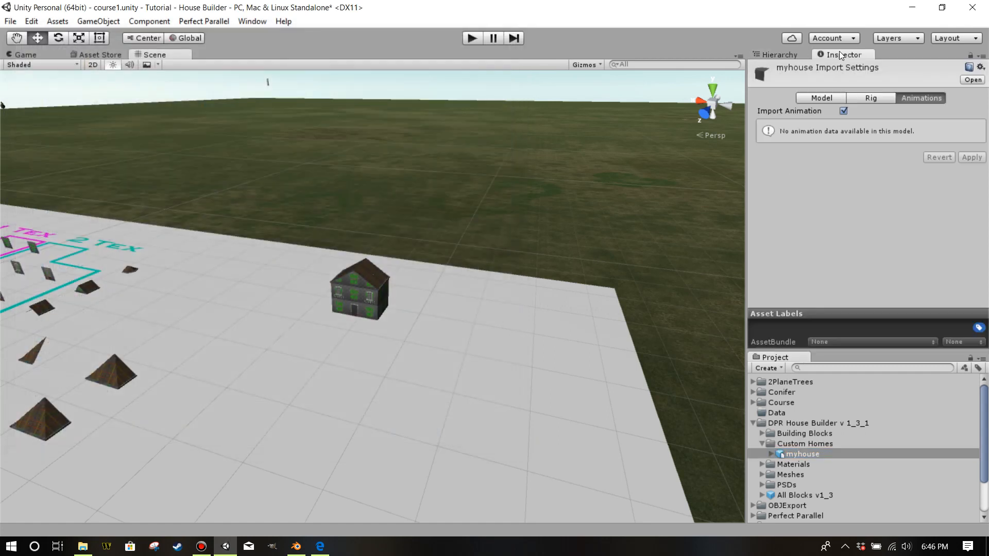
{"action": "left_click", "coordinate": [844, 111]}
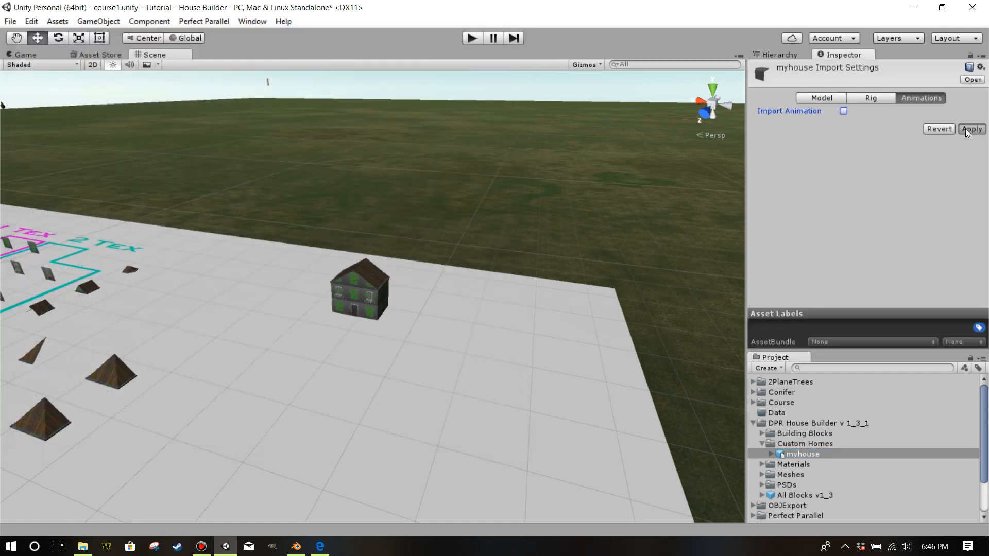
{"action": "left_click", "coordinate": [819, 99]}
{"action": "scroll", "coordinate": [836, 153], "scroll_direction": "down", "scroll_amount": 4}
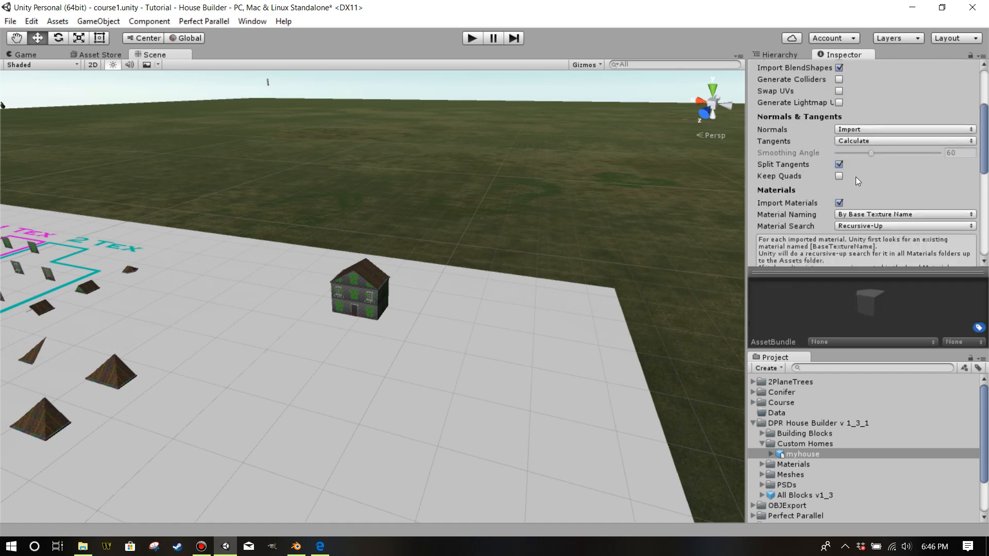
{"action": "scroll", "coordinate": [855, 158], "scroll_direction": "up", "scroll_amount": 3}
{"action": "scroll", "coordinate": [839, 157], "scroll_direction": "down", "scroll_amount": 6}
{"action": "left_click", "coordinate": [865, 137]}
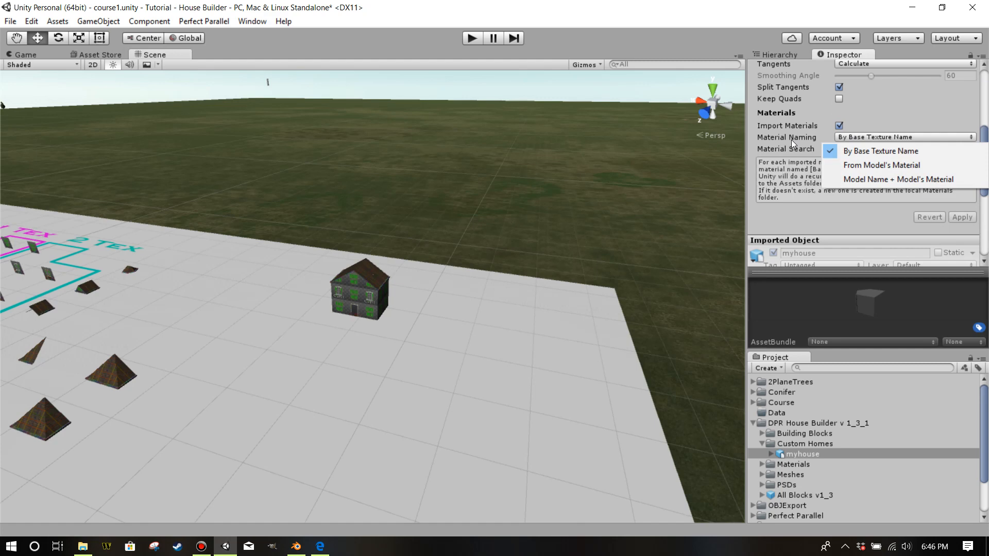
{"action": "left_click", "coordinate": [863, 164]}
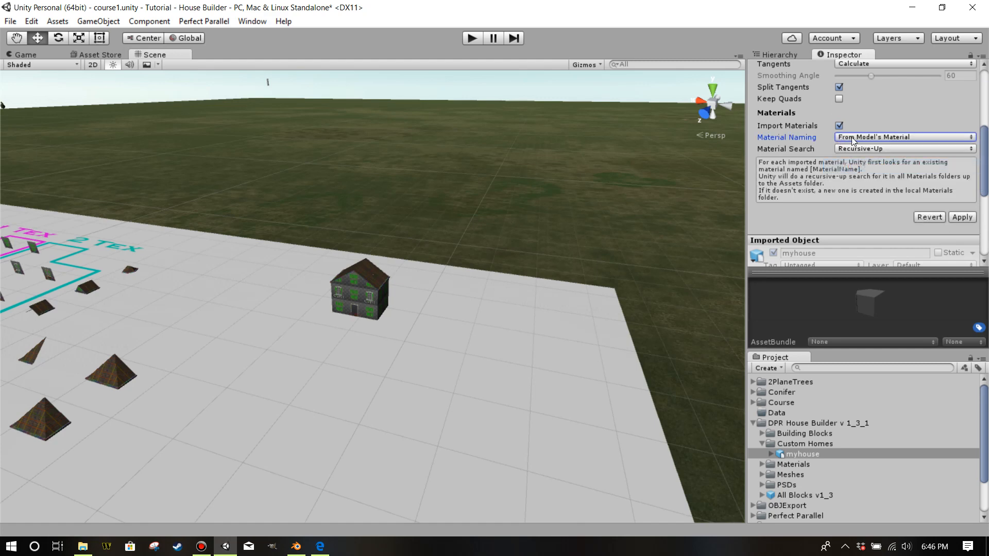
{"action": "left_click", "coordinate": [961, 217]}
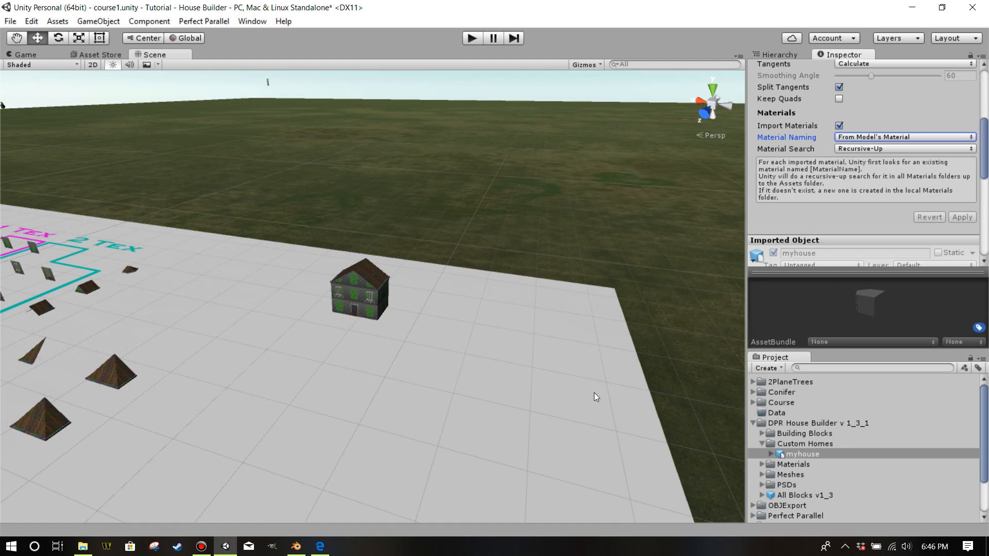
Add the myhouse model to the scene, move it into view, and place it beside the original block-built house
{"action": "left_click_drag", "start_coordinate": [783, 454], "coordinate": [302, 314]}
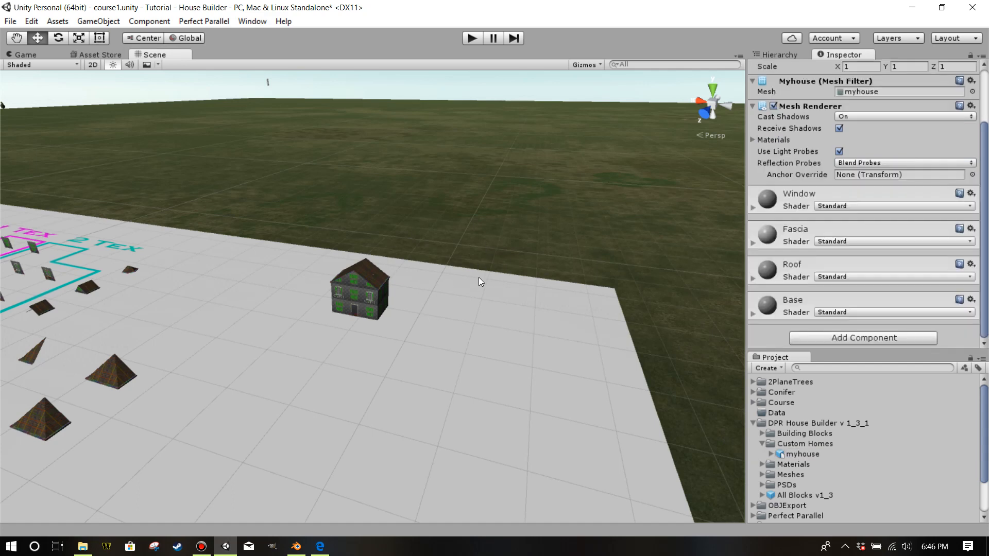
{"action": "left_click", "coordinate": [98, 21]}
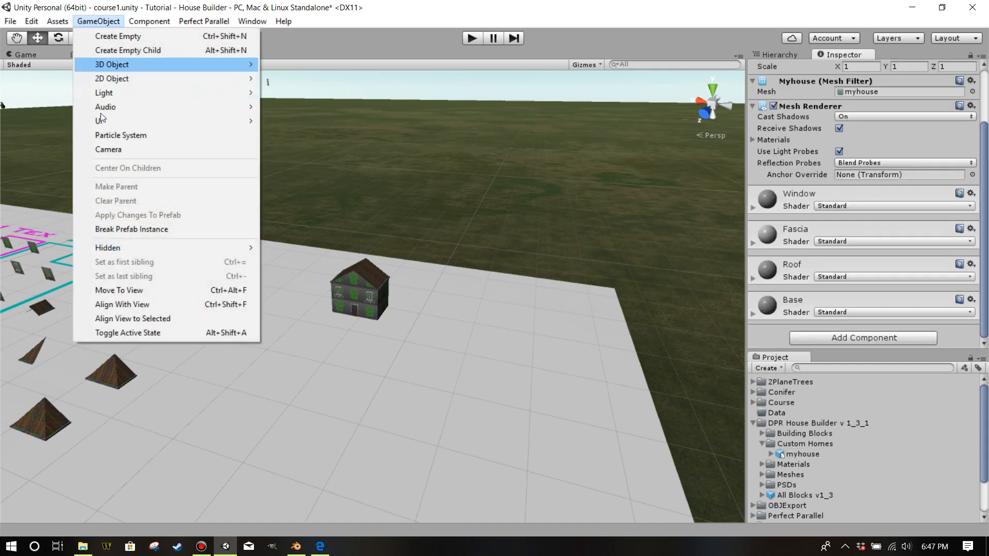
{"action": "left_click", "coordinate": [141, 289]}
{"action": "left_click_drag", "start_coordinate": [372, 266], "coordinate": [447, 299]}
{"action": "left_click", "coordinate": [472, 276]}
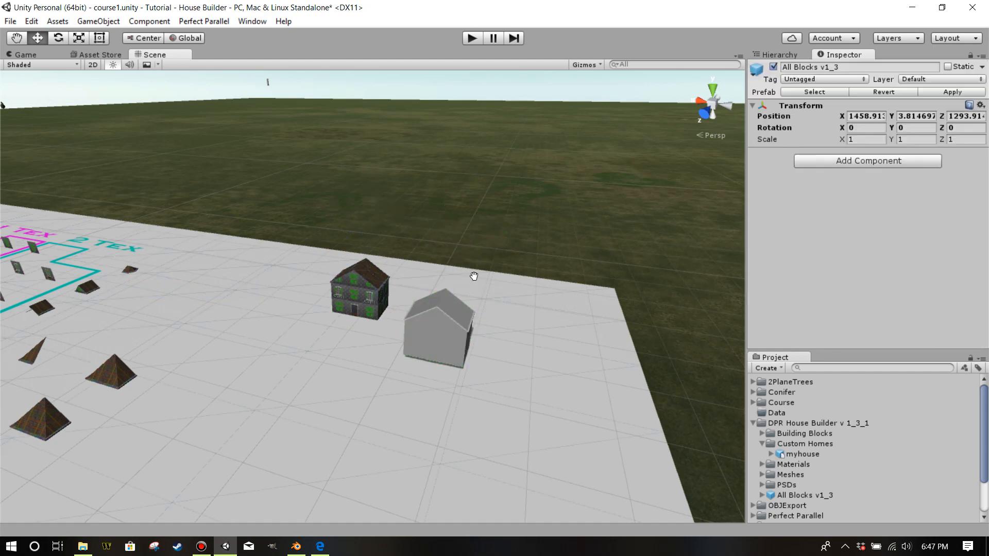
Examine the untextured myhouse model from several sides and distances in the scene
{"action": "middle_click_drag", "start_coordinate": [473, 276], "coordinate": [453, 252]}
{"action": "scroll", "coordinate": [453, 289], "scroll_direction": "up", "scroll_amount": 4}
{"action": "left_click", "coordinate": [455, 314]}
{"action": "middle_click_drag", "start_coordinate": [454, 314], "coordinate": [407, 242]}
{"action": "scroll", "coordinate": [464, 288], "scroll_direction": "up", "scroll_amount": 6}
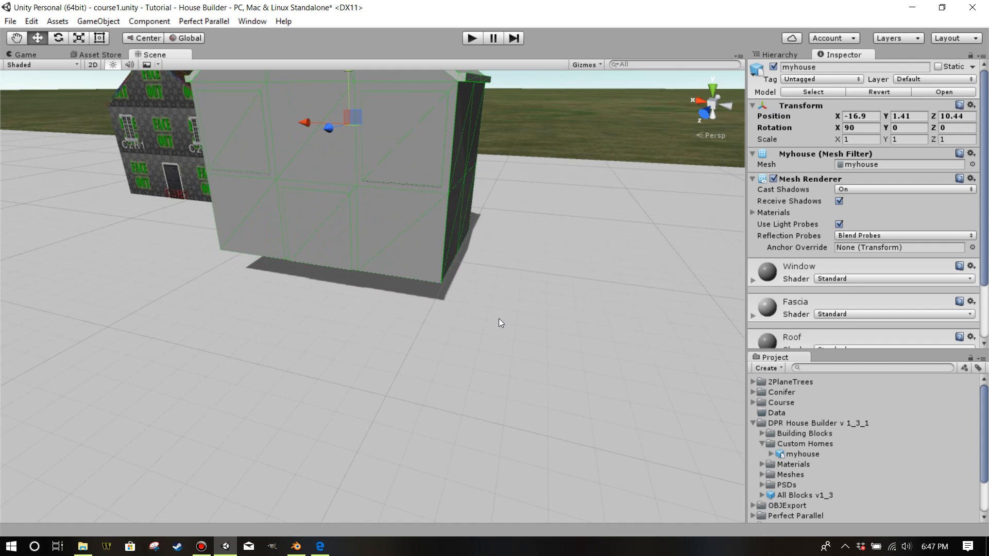
{"action": "left_click", "coordinate": [512, 304]}
{"action": "scroll", "coordinate": [511, 302], "scroll_direction": "down", "scroll_amount": 15}
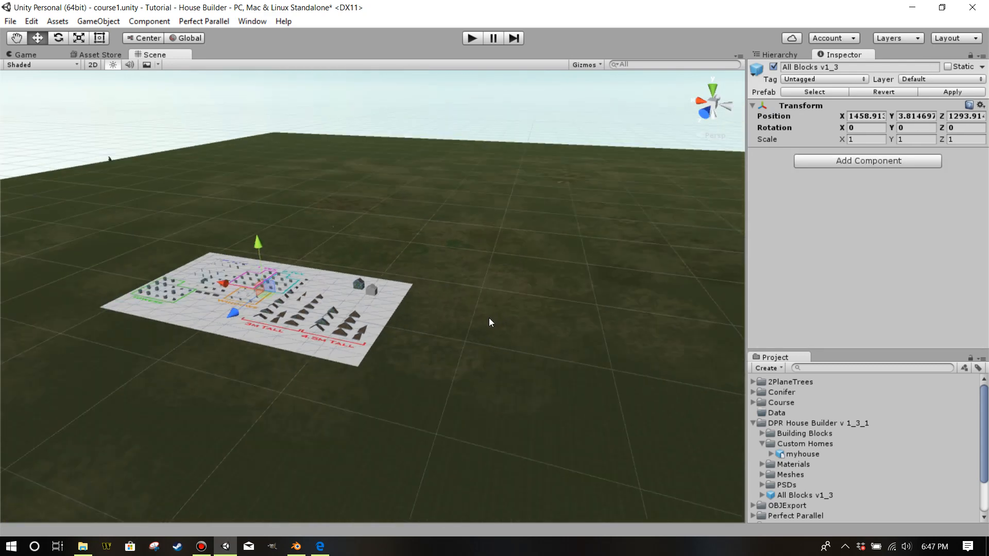
{"action": "middle_click_drag", "start_coordinate": [490, 317], "coordinate": [483, 236]}
{"action": "scroll", "coordinate": [466, 304], "scroll_direction": "up", "scroll_amount": 10}
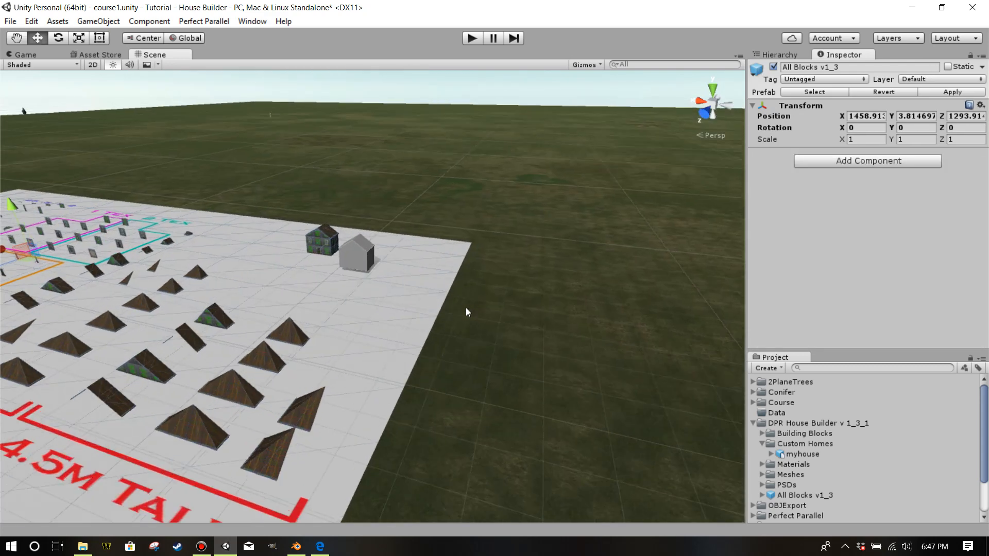
{"action": "scroll", "coordinate": [397, 308], "scroll_direction": "up", "scroll_amount": 8}
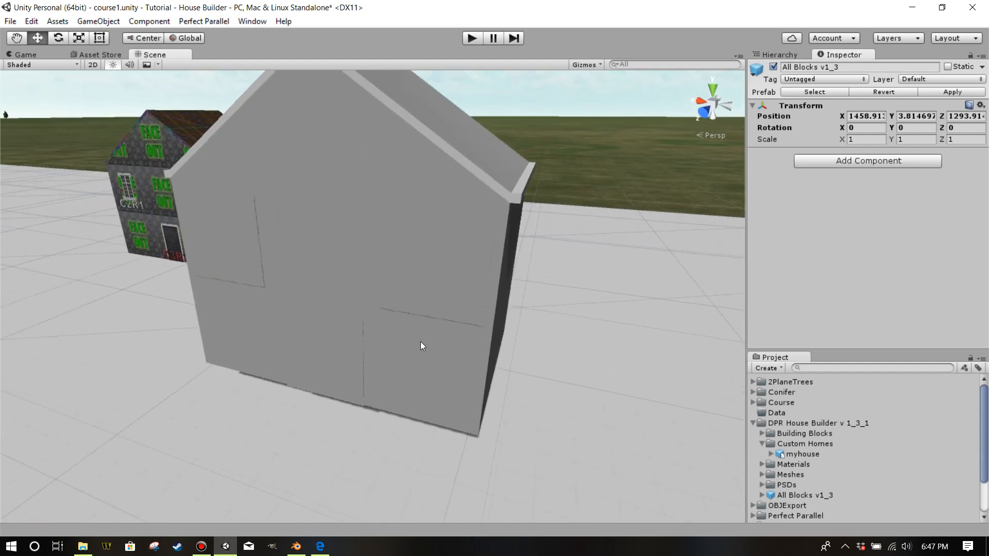
{"action": "scroll", "coordinate": [361, 293], "scroll_direction": "down", "scroll_amount": 3}
{"action": "scroll", "coordinate": [362, 295], "scroll_direction": "up", "scroll_amount": 4}
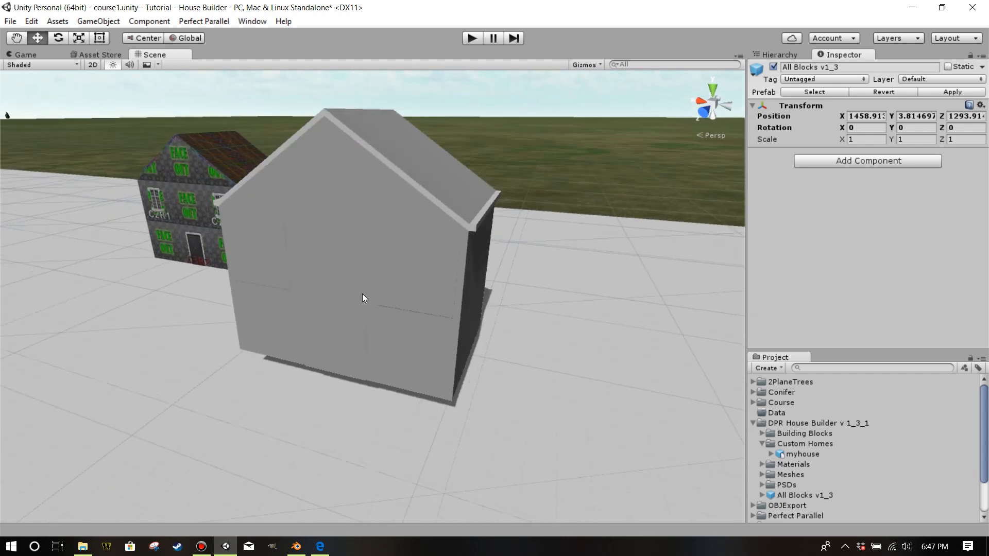
{"action": "right_click_drag", "start_coordinate": [347, 304], "coordinate": [462, 307]}
{"action": "middle_click_drag", "start_coordinate": [463, 307], "coordinate": [519, 289]}
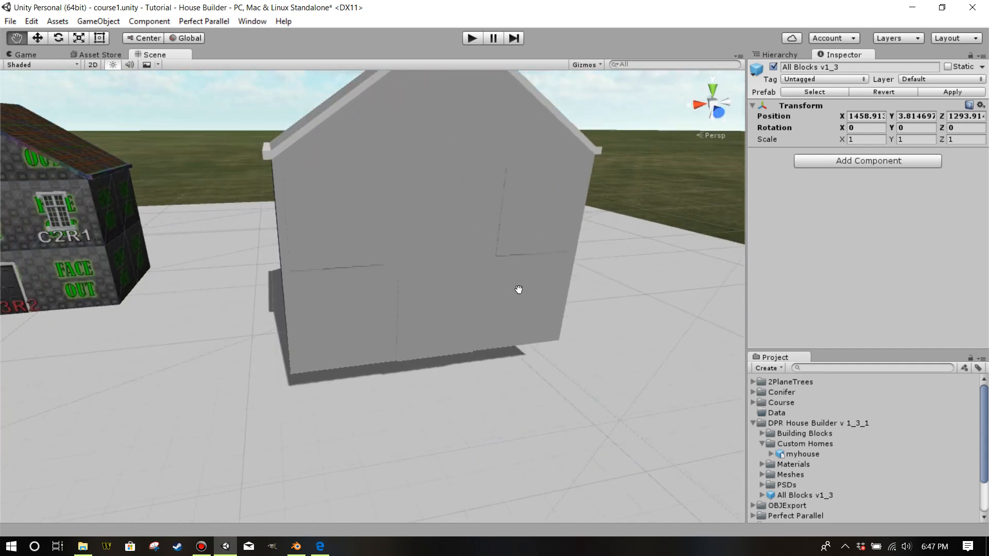
{"action": "scroll", "coordinate": [520, 291], "scroll_direction": "up", "scroll_amount": 4}
{"action": "scroll", "coordinate": [519, 294], "scroll_direction": "down", "scroll_amount": 5}
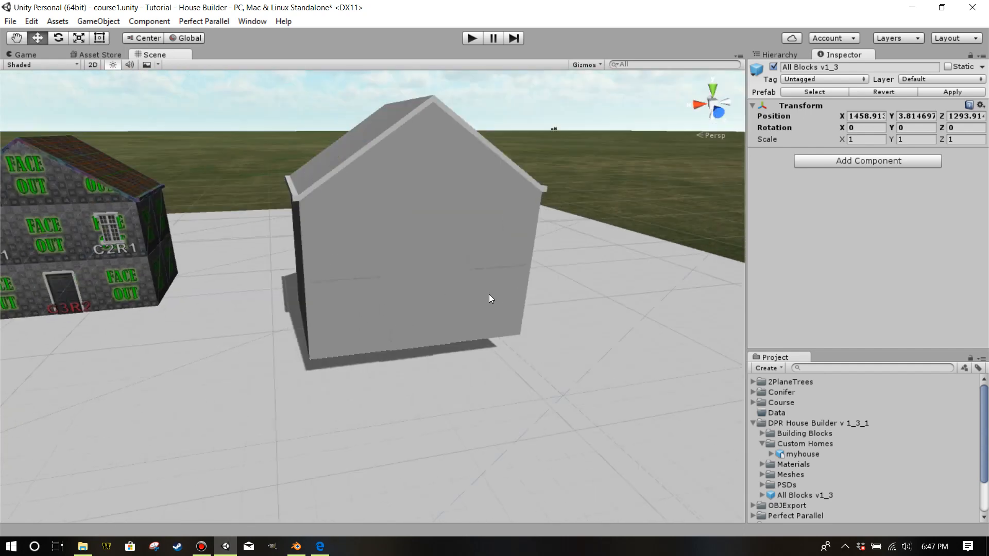
Apply the Brick - brown material to the myhouse walls and window_01 to its windows and door
{"action": "left_click", "coordinate": [762, 464]}
{"action": "scroll", "coordinate": [771, 460], "scroll_direction": "down", "scroll_amount": 3}
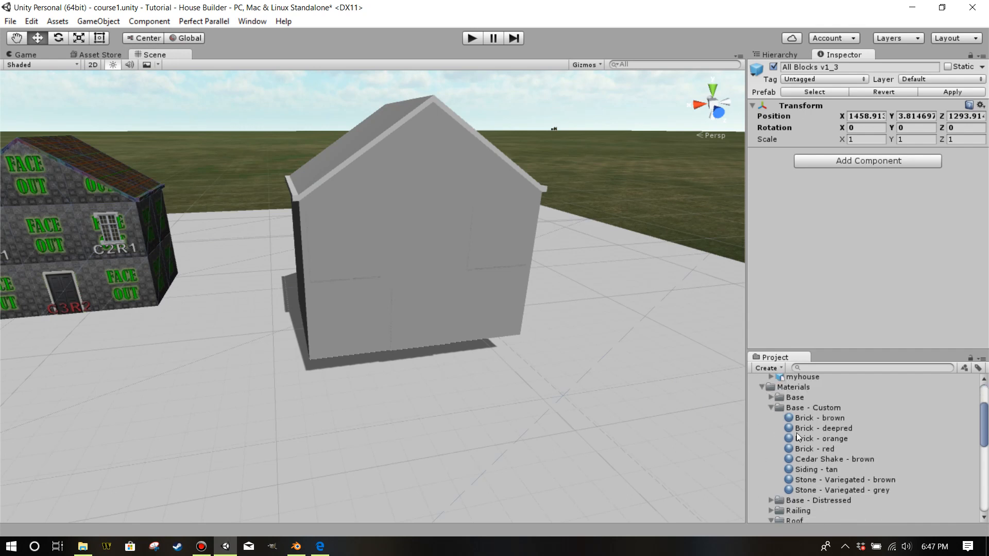
{"action": "left_click", "coordinate": [764, 418]}
{"action": "left_click_drag", "start_coordinate": [764, 418], "coordinate": [464, 245]}
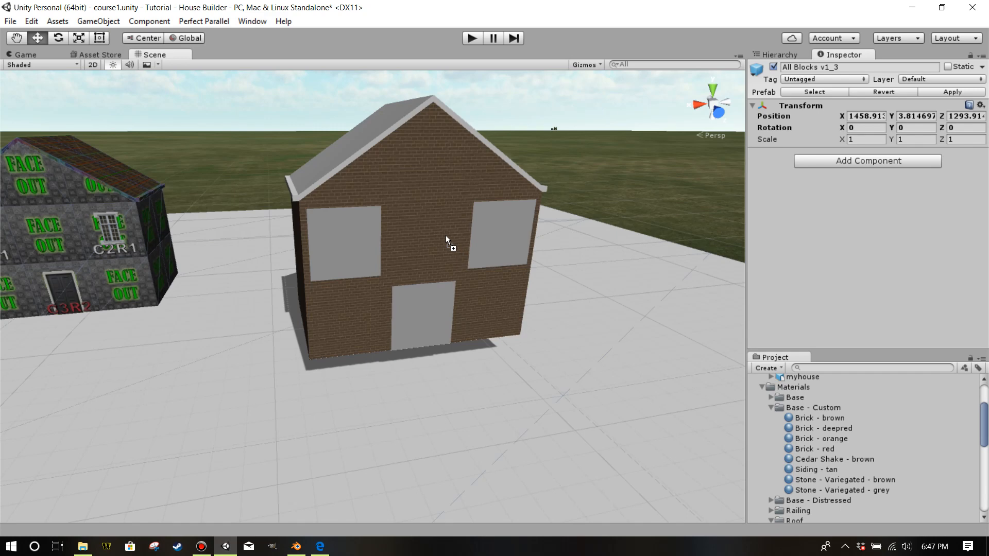
{"action": "scroll", "coordinate": [836, 472], "scroll_direction": "down", "scroll_amount": 6}
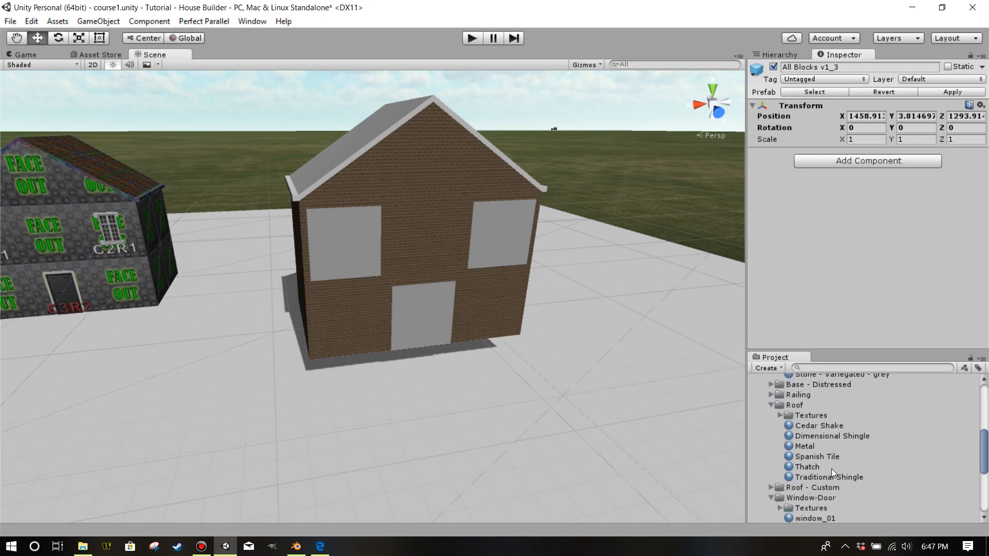
{"action": "left_click_drag", "start_coordinate": [791, 439], "coordinate": [521, 245]}
Apply the Cedar Shake material from the Roof materials to the myhouse roof
{"action": "middle_click_drag", "start_coordinate": [522, 244], "coordinate": [557, 319]}
{"action": "scroll", "coordinate": [558, 319], "scroll_direction": "up", "scroll_amount": 3}
{"action": "left_click_drag", "start_coordinate": [557, 319], "coordinate": [667, 384], "text": "alt"}
{"action": "scroll", "coordinate": [808, 428], "scroll_direction": "up", "scroll_amount": 2}
{"action": "scroll", "coordinate": [808, 428], "scroll_direction": "up", "scroll_amount": 3}
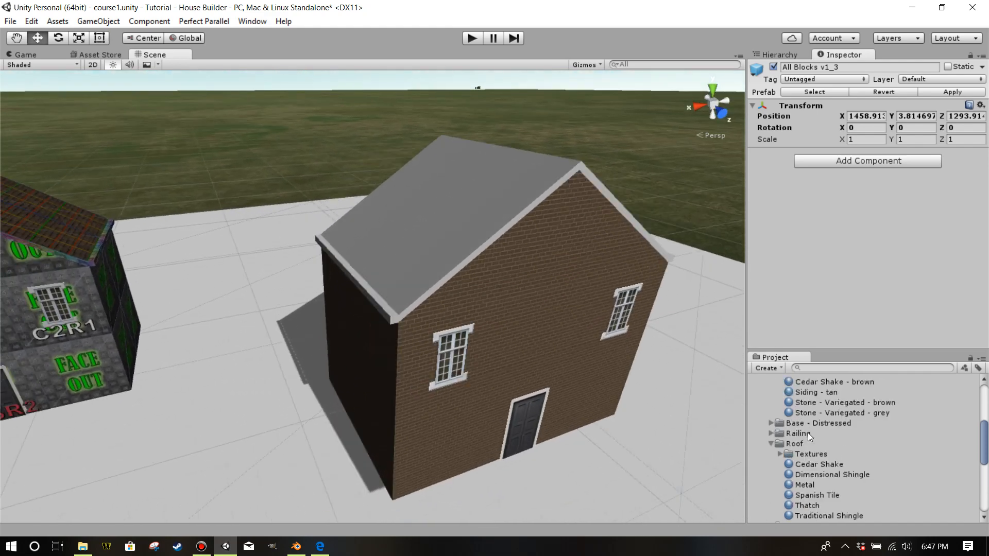
{"action": "left_click_drag", "start_coordinate": [799, 464], "coordinate": [474, 242]}
Try the Fascia material on the trim along the myhouse roof edge
{"action": "scroll", "coordinate": [788, 459], "scroll_direction": "down", "scroll_amount": 5}
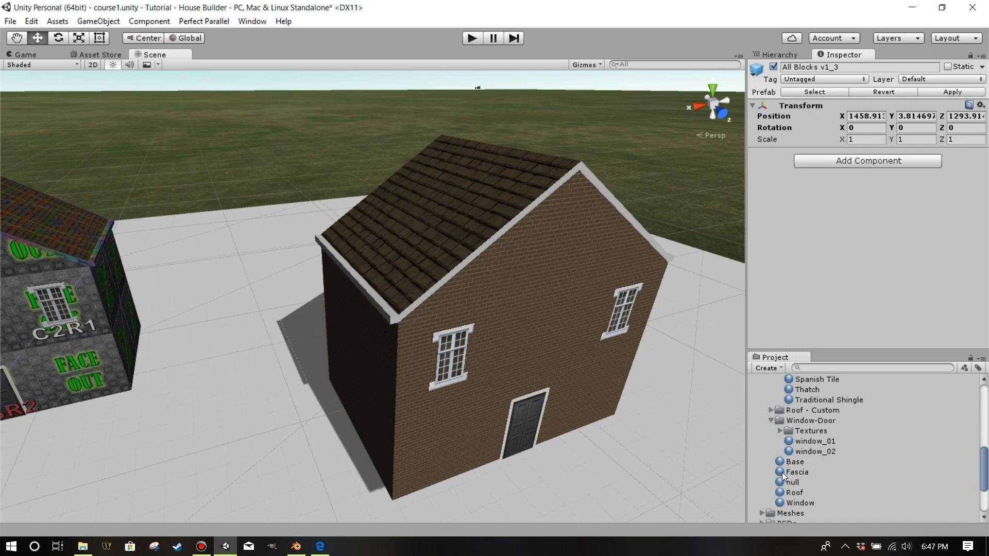
{"action": "scroll", "coordinate": [799, 460], "scroll_direction": "up", "scroll_amount": 8}
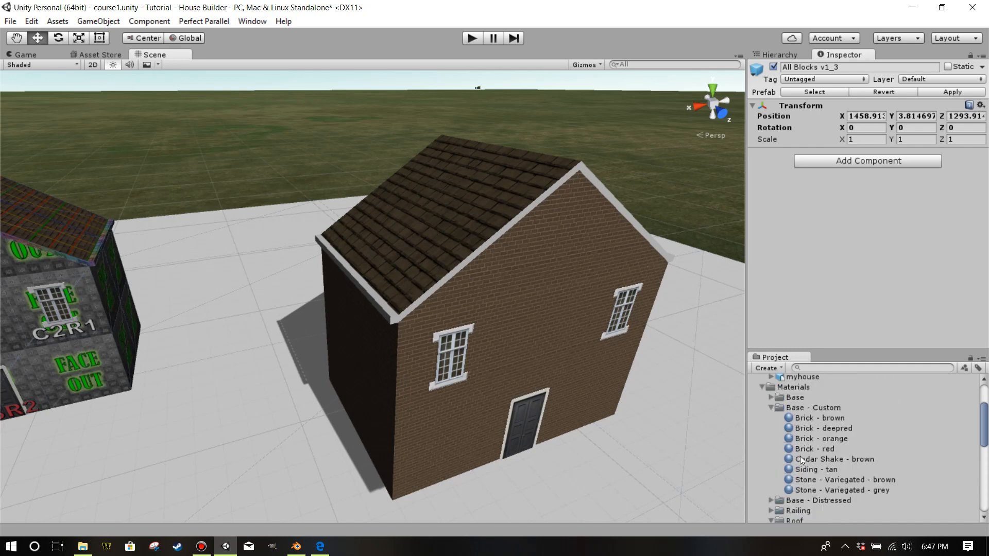
{"action": "scroll", "coordinate": [800, 456], "scroll_direction": "down", "scroll_amount": 6}
{"action": "scroll", "coordinate": [793, 478], "scroll_direction": "down", "scroll_amount": 3}
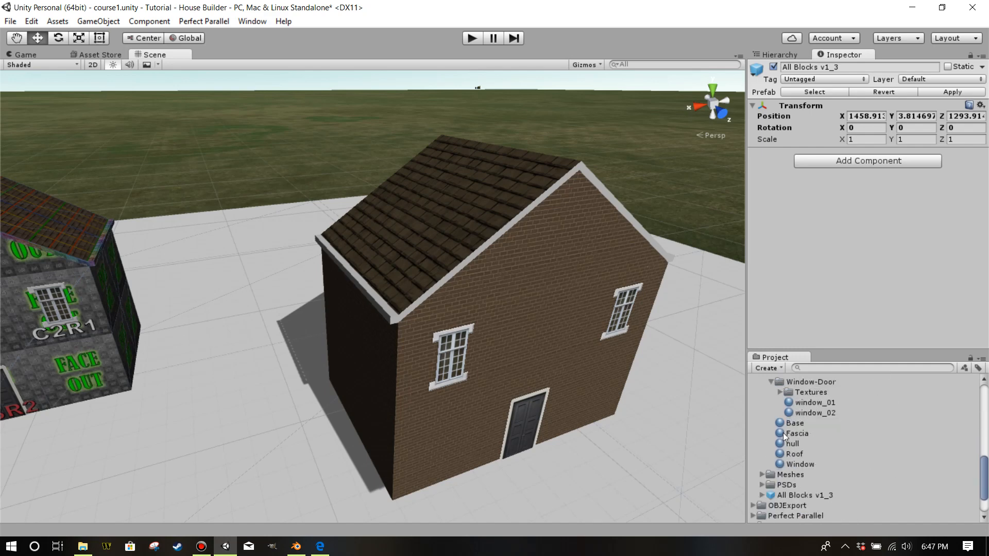
{"action": "left_click_drag", "start_coordinate": [780, 435], "coordinate": [505, 318]}
{"action": "left_click_drag", "start_coordinate": [443, 291], "coordinate": [431, 289]}
Apply the Stucco material from the Base materials to the trim along the myhouse roof edge
{"action": "scroll", "coordinate": [855, 443], "scroll_direction": "up", "scroll_amount": 10}
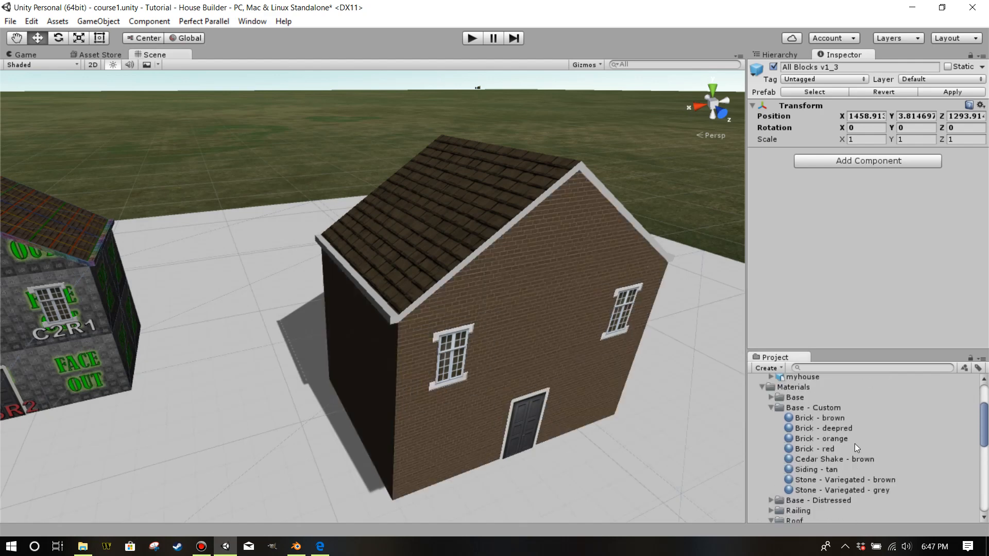
{"action": "scroll", "coordinate": [854, 443], "scroll_direction": "down", "scroll_amount": 3}
{"action": "left_click", "coordinate": [772, 398]}
{"action": "scroll", "coordinate": [819, 463], "scroll_direction": "down", "scroll_amount": 2}
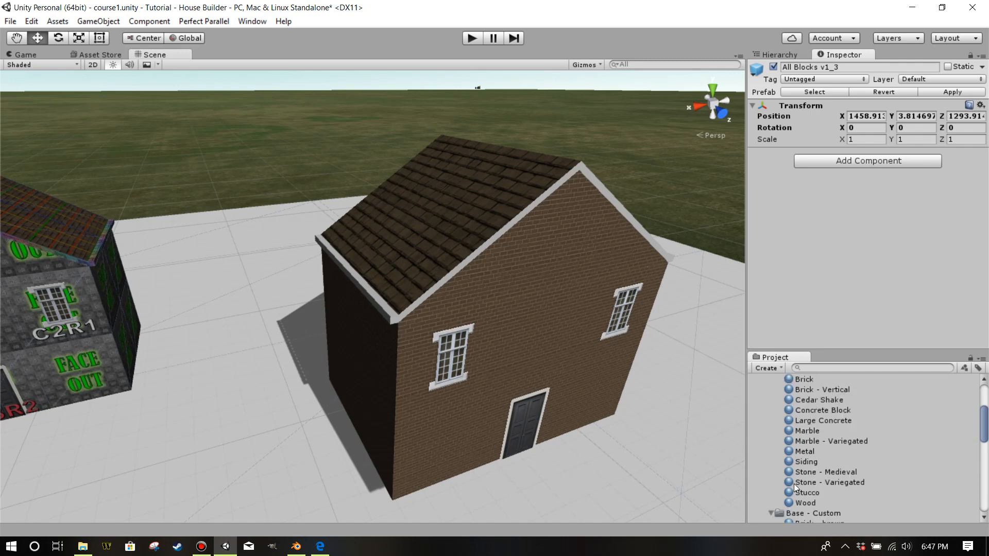
{"action": "left_click_drag", "start_coordinate": [798, 493], "coordinate": [447, 277]}
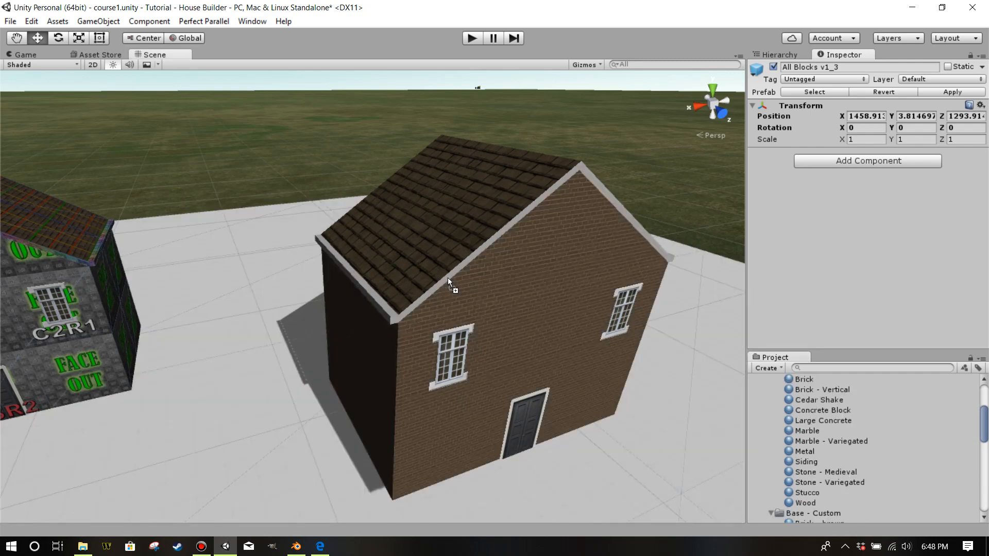
Frame both houses in the scene and select the textured myhouse model
{"action": "scroll", "coordinate": [479, 311], "scroll_direction": "down", "scroll_amount": 4}
{"action": "scroll", "coordinate": [477, 315], "scroll_direction": "up", "scroll_amount": 4}
{"action": "left_click_drag", "start_coordinate": [477, 316], "coordinate": [425, 278], "text": "alt"}
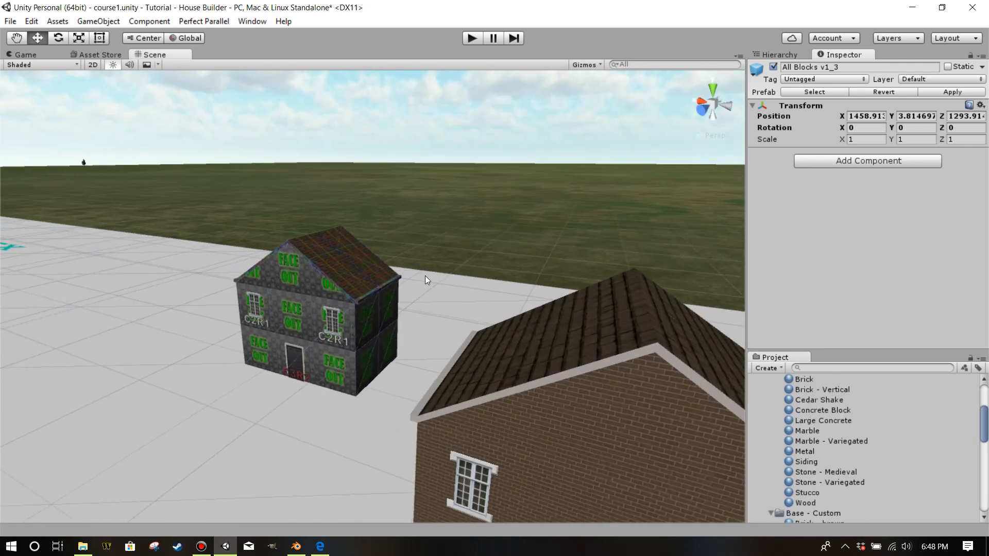
{"action": "scroll", "coordinate": [418, 278], "scroll_direction": "down", "scroll_amount": 5}
{"action": "middle_click_drag", "start_coordinate": [417, 276], "coordinate": [356, 257]}
{"action": "right_click_drag", "start_coordinate": [414, 292], "coordinate": [476, 335]}
{"action": "middle_click_drag", "start_coordinate": [407, 314], "coordinate": [463, 335]}
{"action": "left_click", "coordinate": [385, 292]}
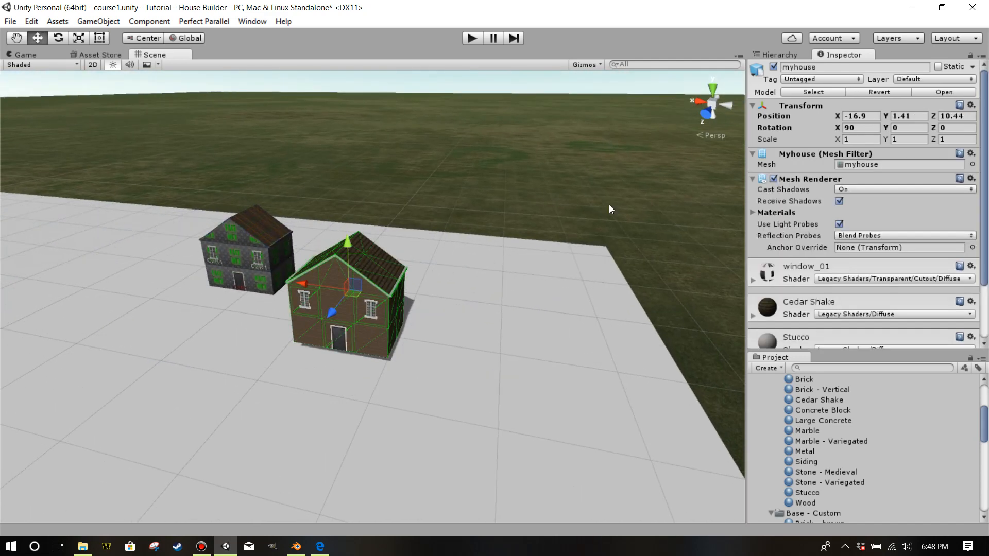
Show the scene hierarchy and collapse the Materials folder of the DPR House Builder project
{"action": "left_click", "coordinate": [789, 54]}
{"action": "scroll", "coordinate": [823, 421], "scroll_direction": "up", "scroll_amount": 4}
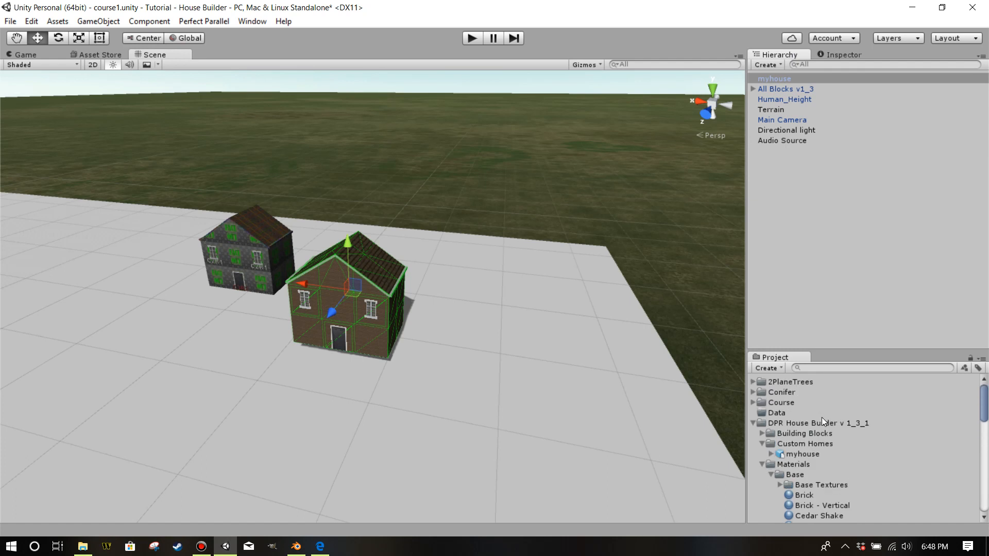
{"action": "left_click", "coordinate": [762, 465]}
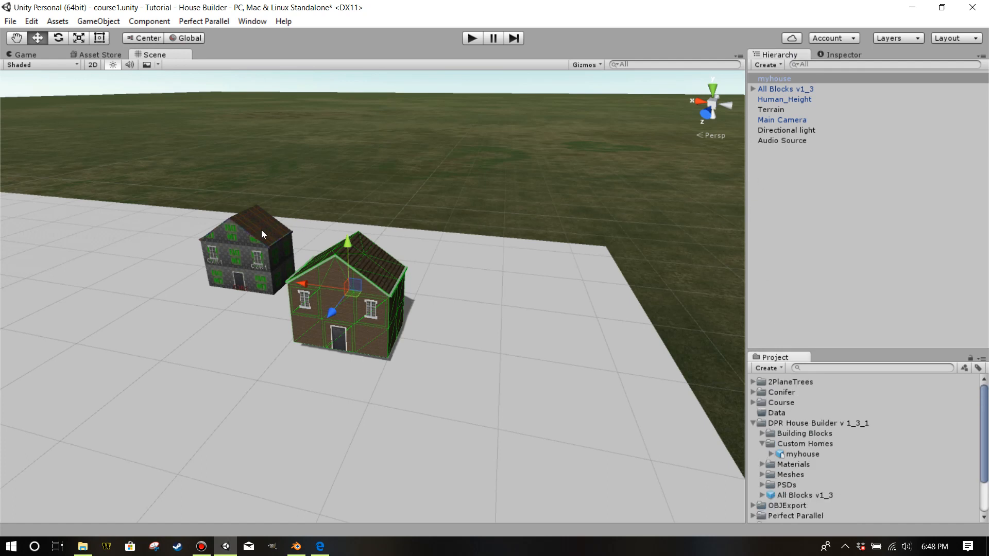
Save the textured myhouse from the scene as a prefab in the Custom Homes folder
{"action": "middle_click_drag", "start_coordinate": [407, 261], "coordinate": [415, 301]}
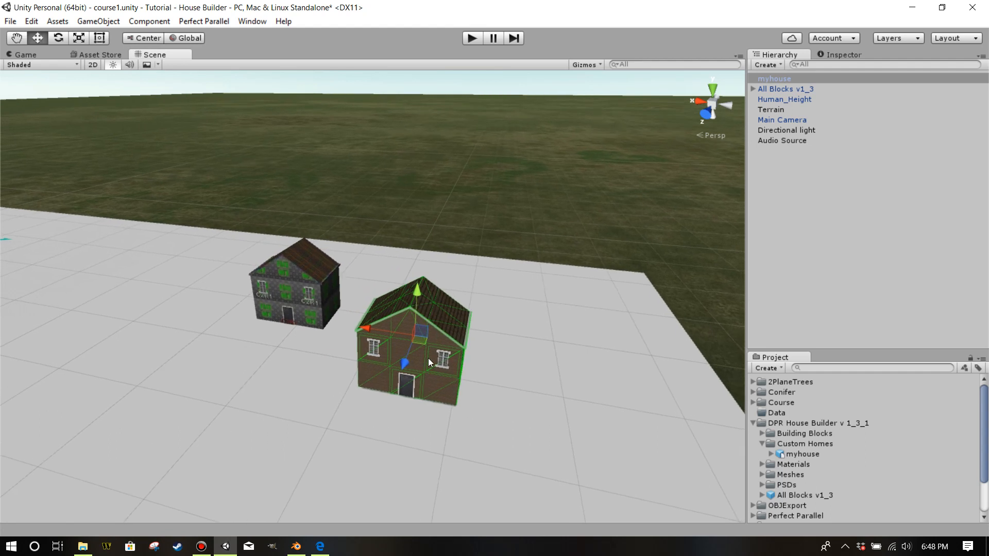
{"action": "left_click", "coordinate": [783, 78]}
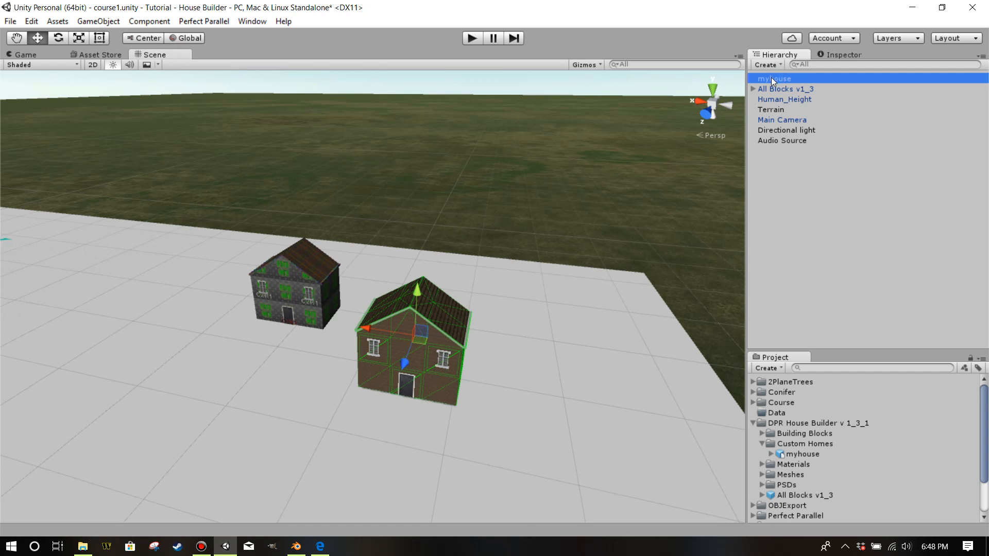
{"action": "left_click_drag", "start_coordinate": [772, 79], "coordinate": [802, 444]}
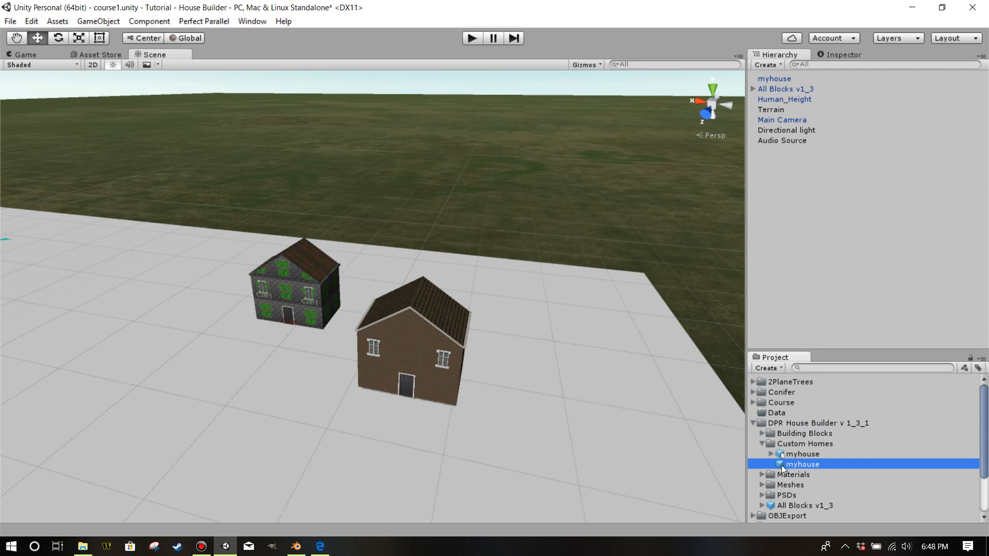
Place another copy of the house in the scene from the myhouse prefab, bring it into view and move it beside the first one
{"action": "left_click_drag", "start_coordinate": [782, 466], "coordinate": [559, 343]}
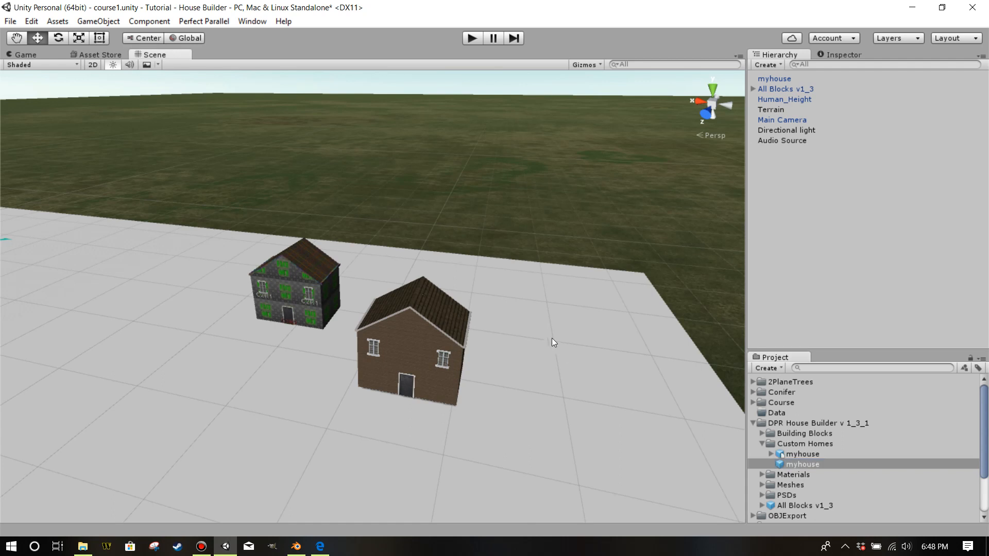
{"action": "left_click", "coordinate": [98, 21]}
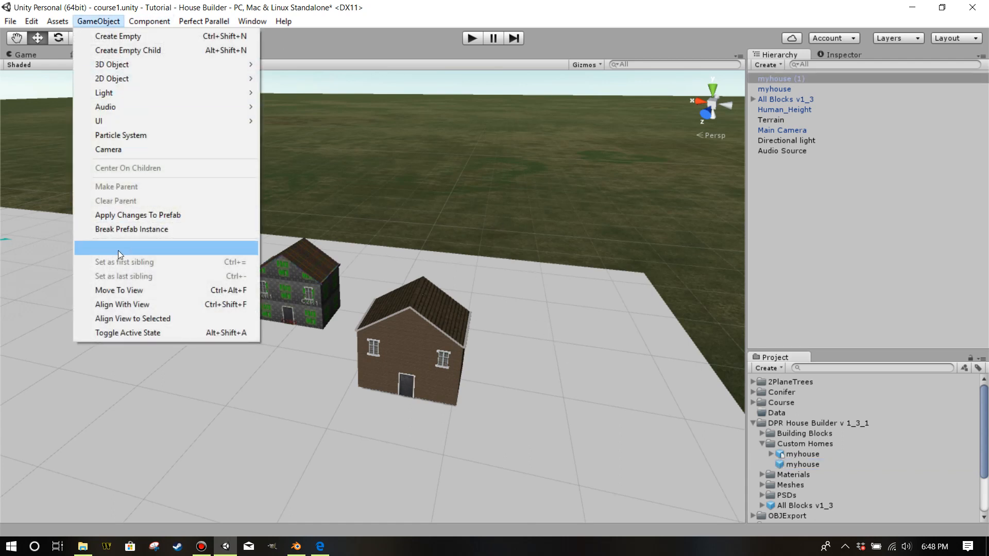
{"action": "left_click", "coordinate": [119, 290]}
{"action": "left_click_drag", "start_coordinate": [375, 249], "coordinate": [641, 333]}
{"action": "middle_click_drag", "start_coordinate": [640, 329], "coordinate": [623, 309]}
Export the myhouse prefab with its dependencies, replacing the existing myhouse.unitypackage in the Tutorial - House Builder folder
{"action": "right_click", "coordinate": [787, 466]}
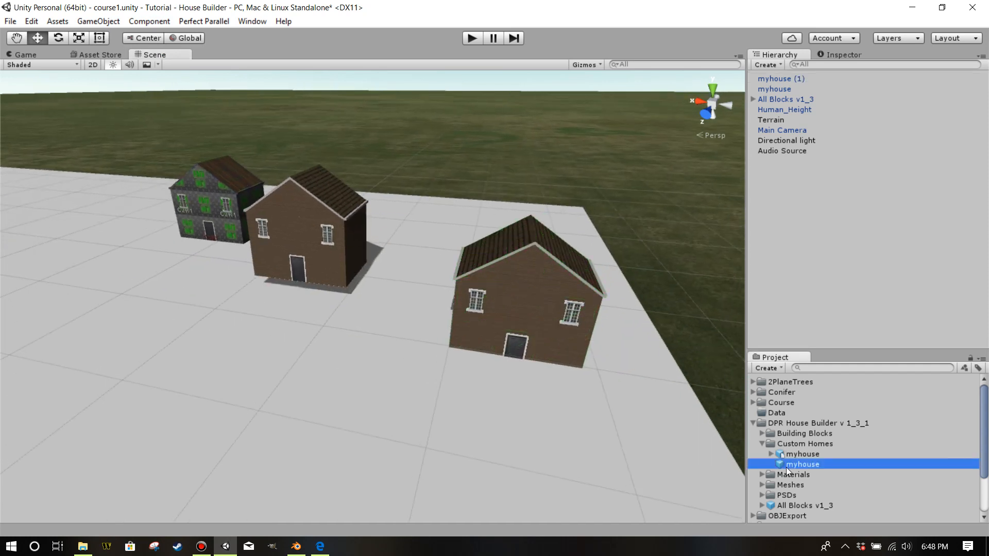
{"action": "mouse_move", "coordinate": [844, 335]}
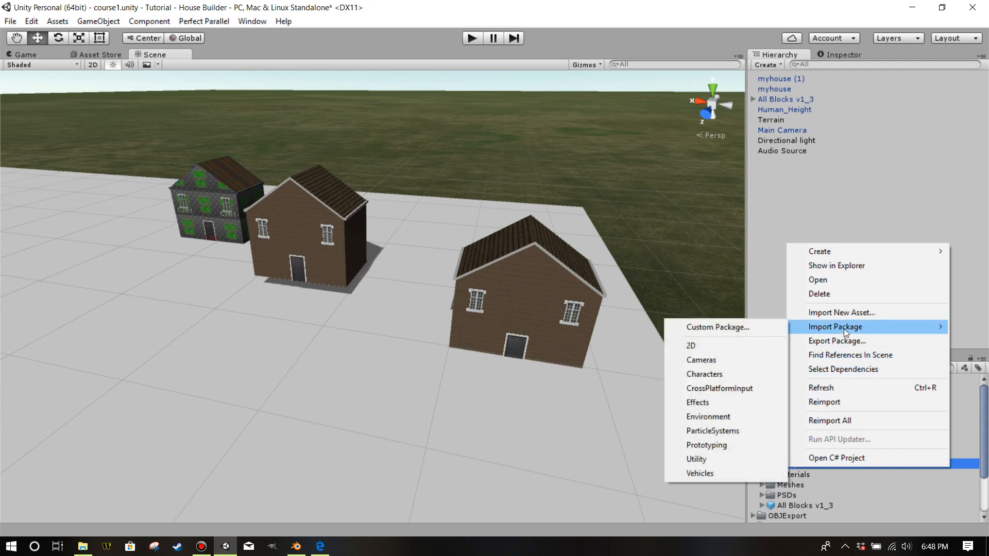
{"action": "left_click", "coordinate": [845, 341]}
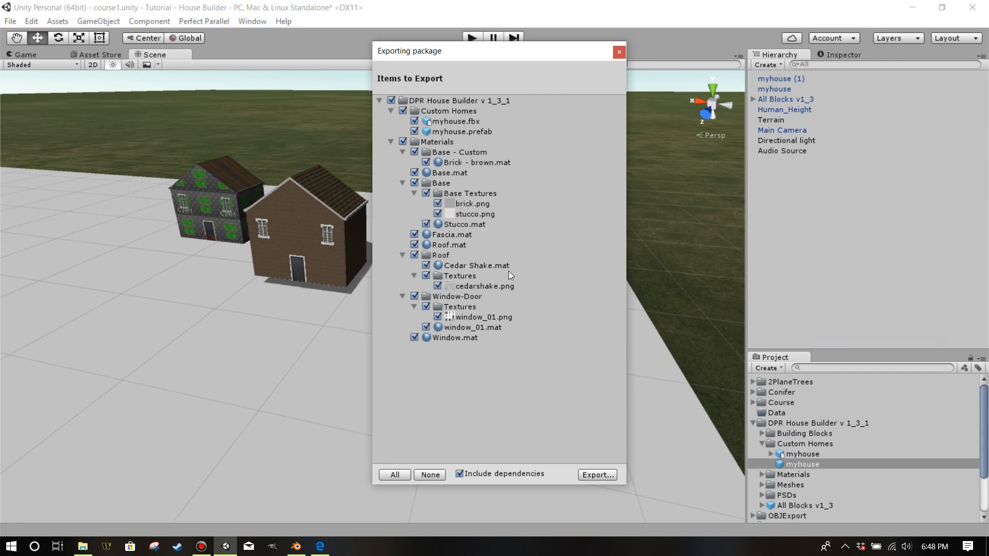
{"action": "left_click", "coordinate": [597, 475]}
{"action": "left_click", "coordinate": [239, 171]}
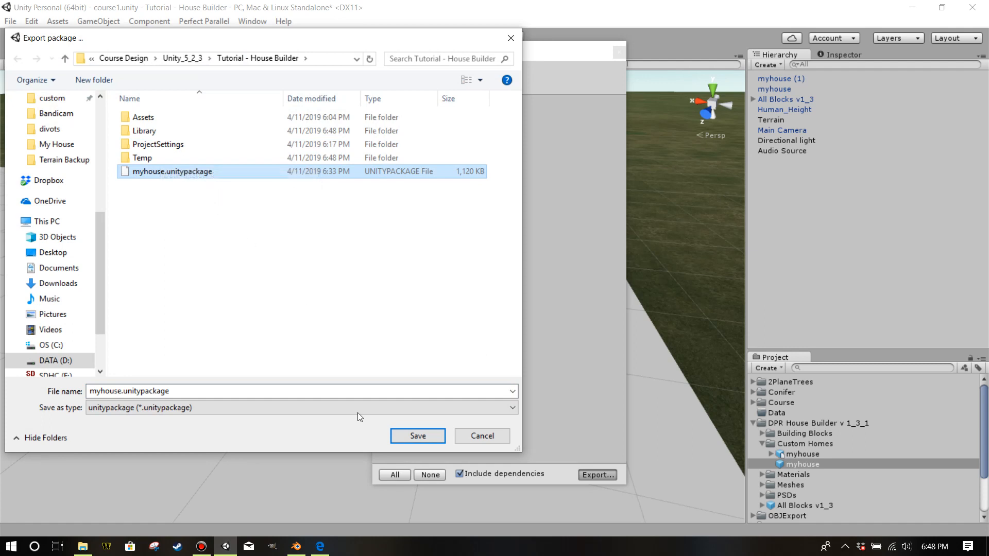
{"action": "left_click", "coordinate": [405, 434]}
{"action": "left_click", "coordinate": [414, 436]}
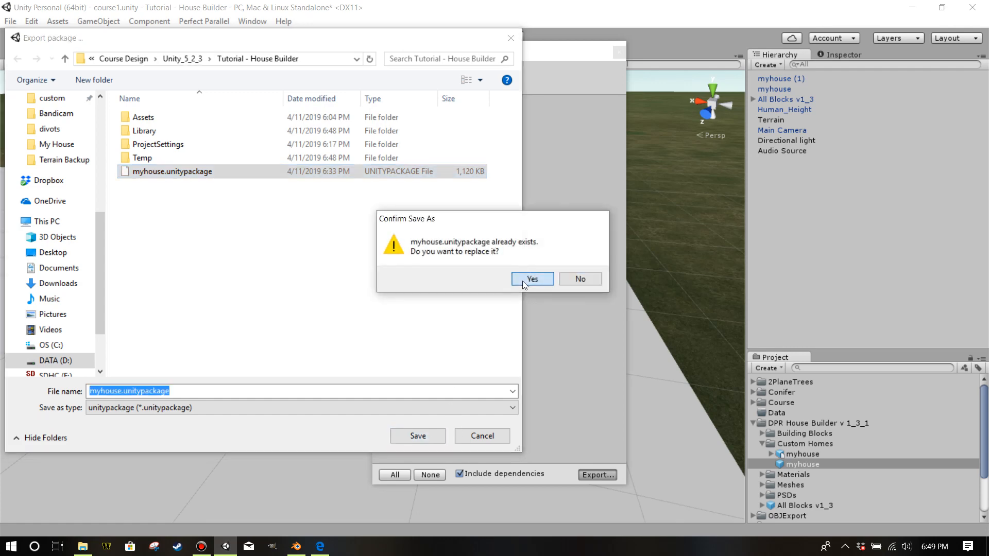
{"action": "left_click", "coordinate": [523, 280]}
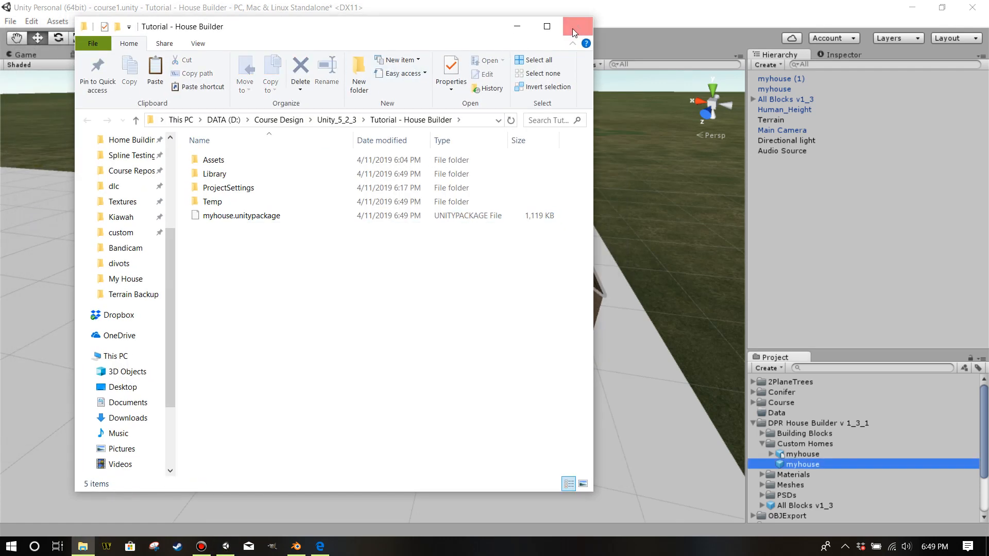
{"action": "left_click", "coordinate": [577, 26]}
Show the options for importing an asset package into a project
{"action": "left_click", "coordinate": [32, 21]}
{"action": "mouse_move", "coordinate": [58, 23]}
{"action": "mouse_move", "coordinate": [93, 111]}
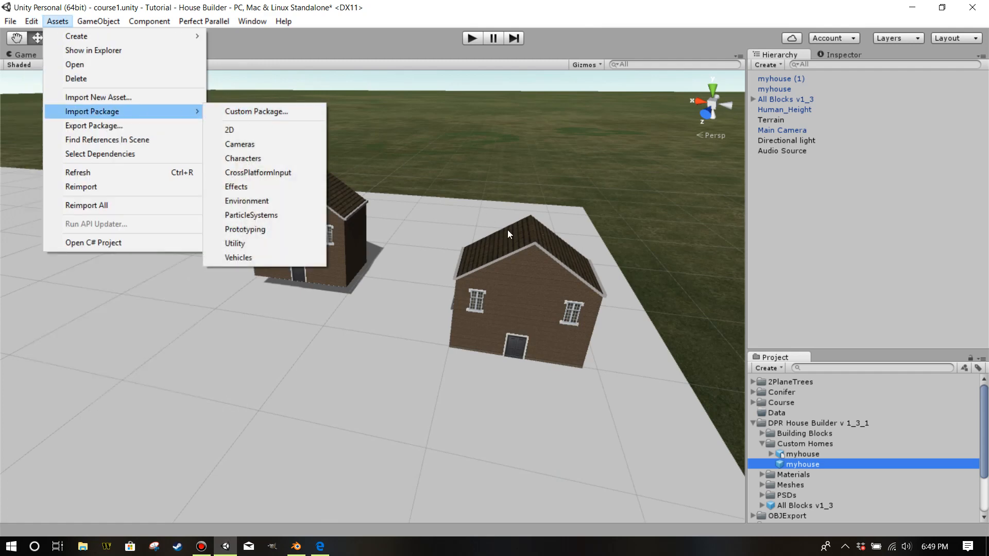
Select all pieces of the house assembled from blocks and review their entries under All Blocks v1_3 in the scene hierarchy
{"action": "right_click_drag", "start_coordinate": [465, 273], "coordinate": [481, 291]}
{"action": "scroll", "coordinate": [481, 293], "scroll_direction": "down", "scroll_amount": 2}
{"action": "middle_click_drag", "start_coordinate": [440, 286], "coordinate": [513, 314]}
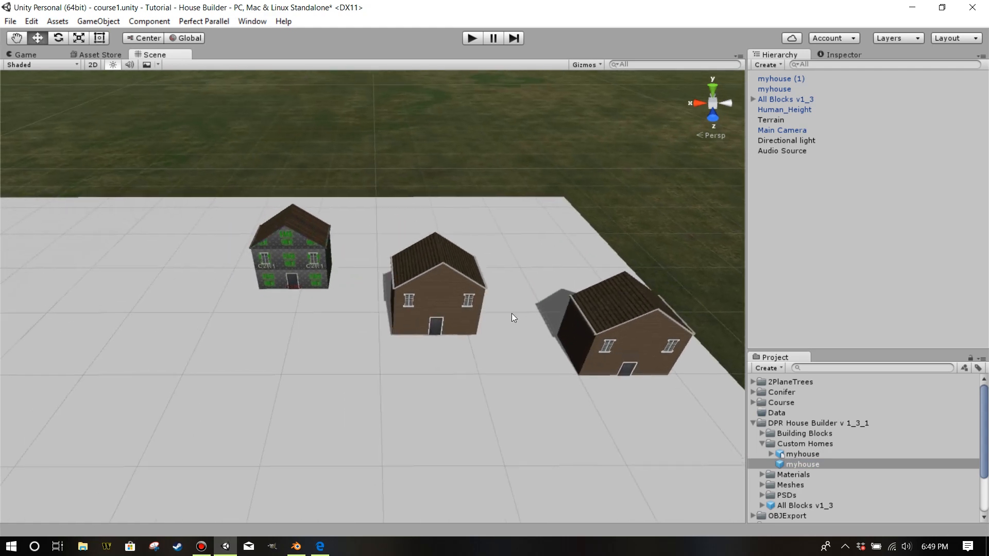
{"action": "scroll", "coordinate": [511, 313], "scroll_direction": "up", "scroll_amount": 1}
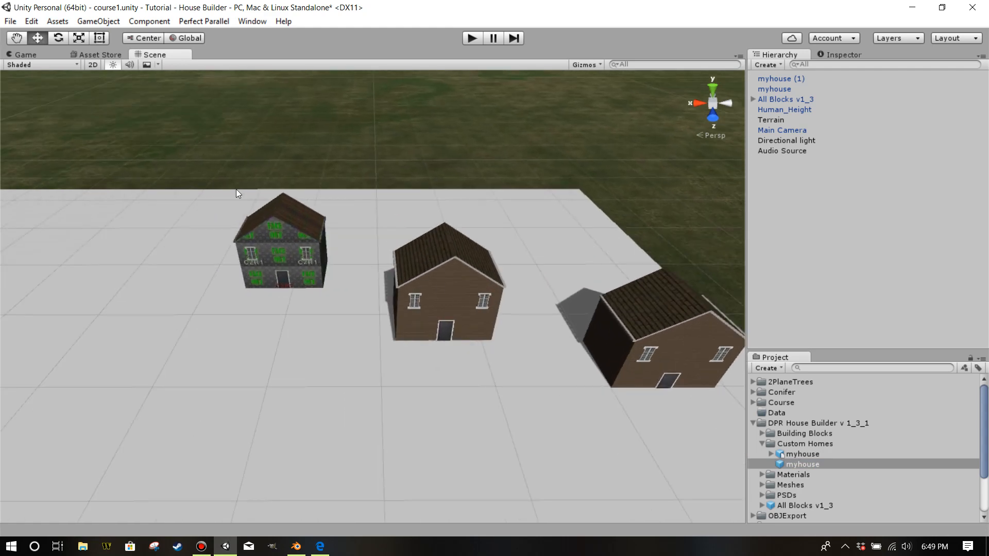
{"action": "left_click_drag", "start_coordinate": [205, 155], "coordinate": [355, 324]}
{"action": "scroll", "coordinate": [811, 295], "scroll_direction": "down", "scroll_amount": 5}
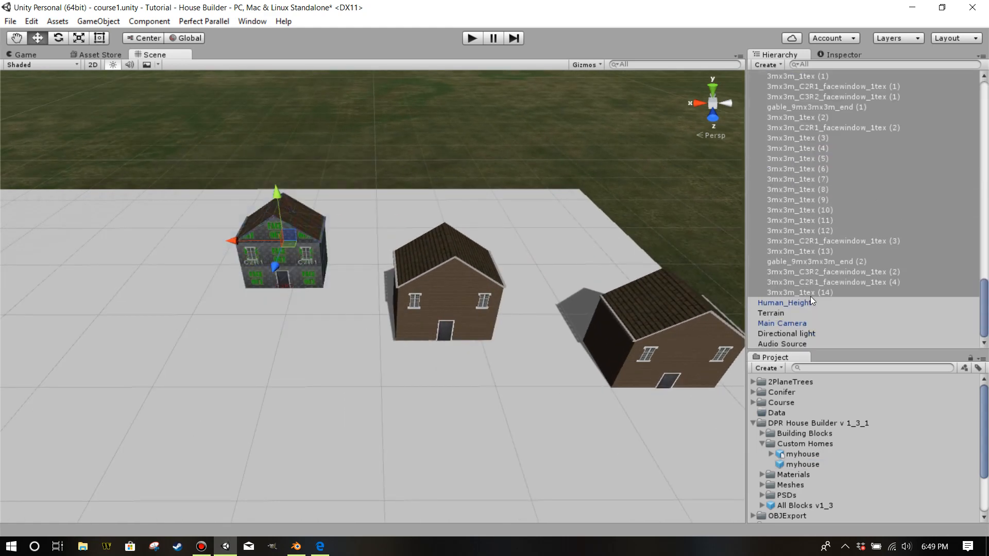
{"action": "scroll", "coordinate": [361, 246], "scroll_direction": "up", "scroll_amount": 3}
{"action": "right_click_drag", "start_coordinate": [358, 245], "coordinate": [304, 243]}
{"action": "middle_click_drag", "start_coordinate": [536, 196], "coordinate": [539, 277]}
{"action": "scroll", "coordinate": [812, 224], "scroll_direction": "up", "scroll_amount": 15}
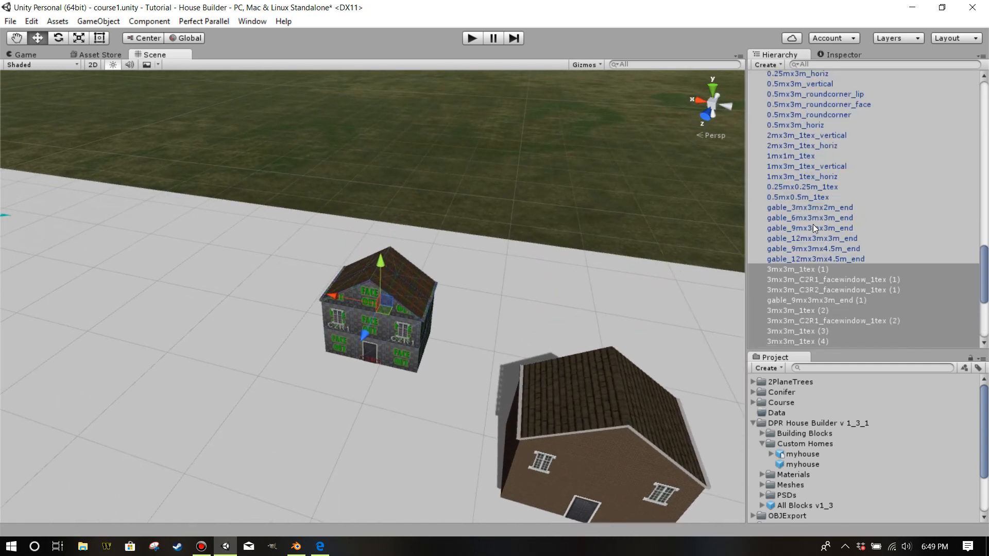
{"action": "scroll", "coordinate": [778, 83], "scroll_direction": "up", "scroll_amount": 12}
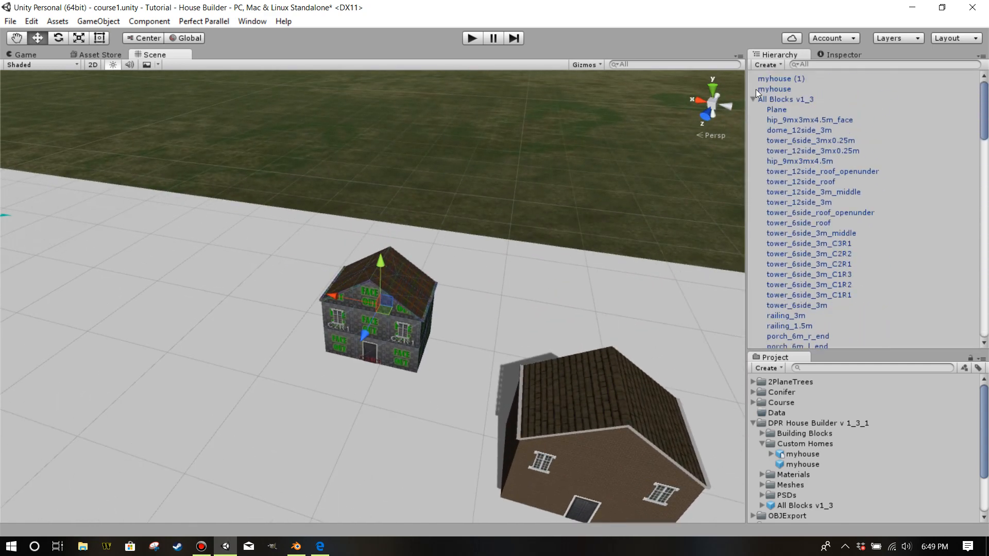
Create an empty game object in the scene and rename it myhousezfighter
{"action": "left_click", "coordinate": [771, 64]}
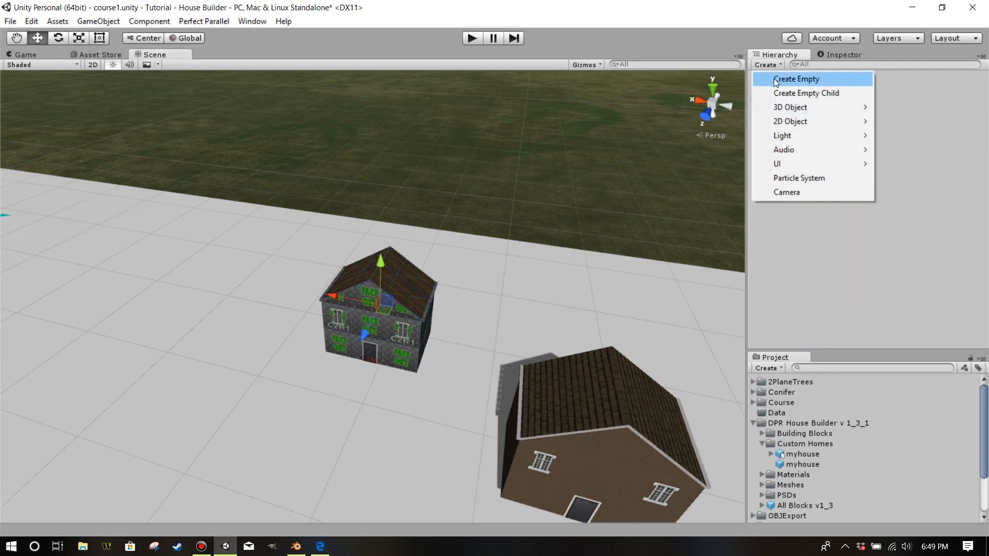
{"action": "left_click", "coordinate": [774, 78]}
{"action": "right_click", "coordinate": [769, 164]}
{"action": "left_click", "coordinate": [793, 204]}
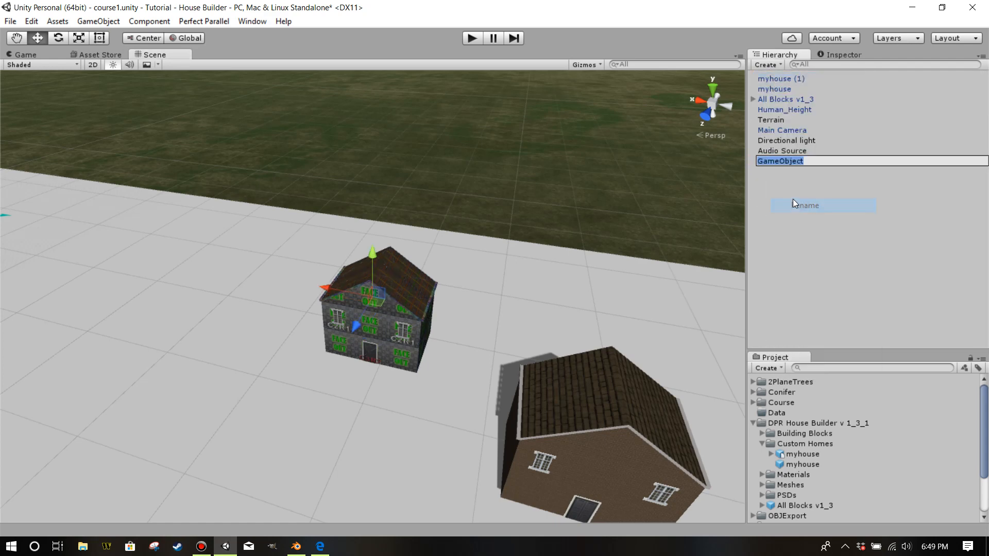
{"action": "type", "text": "myhousezfighter"}
{"action": "key", "text": "Return"}
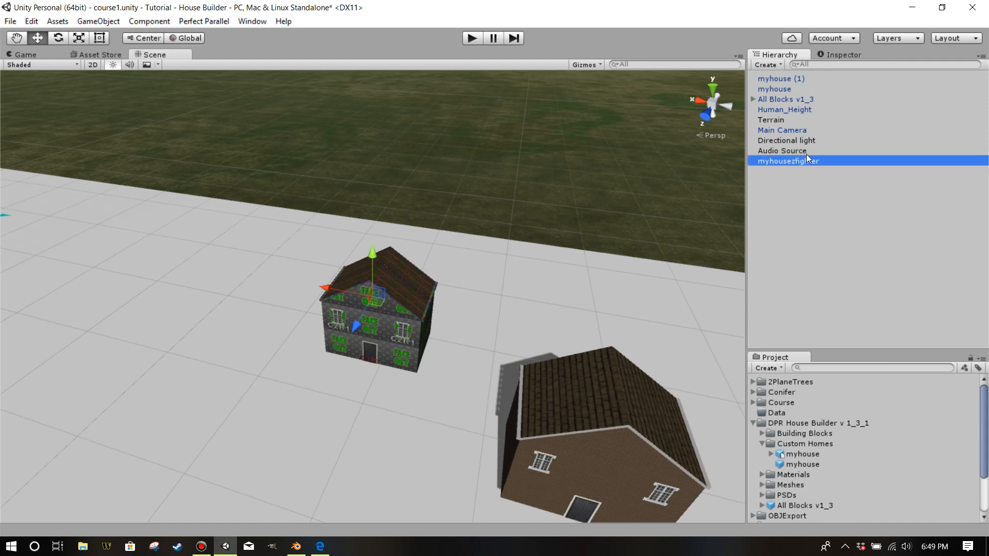
Reset the position of the myhousezfighter object to 0, 0, 0 and review its Transform options
{"action": "left_click", "coordinate": [849, 55]}
{"action": "left_click", "coordinate": [981, 93]}
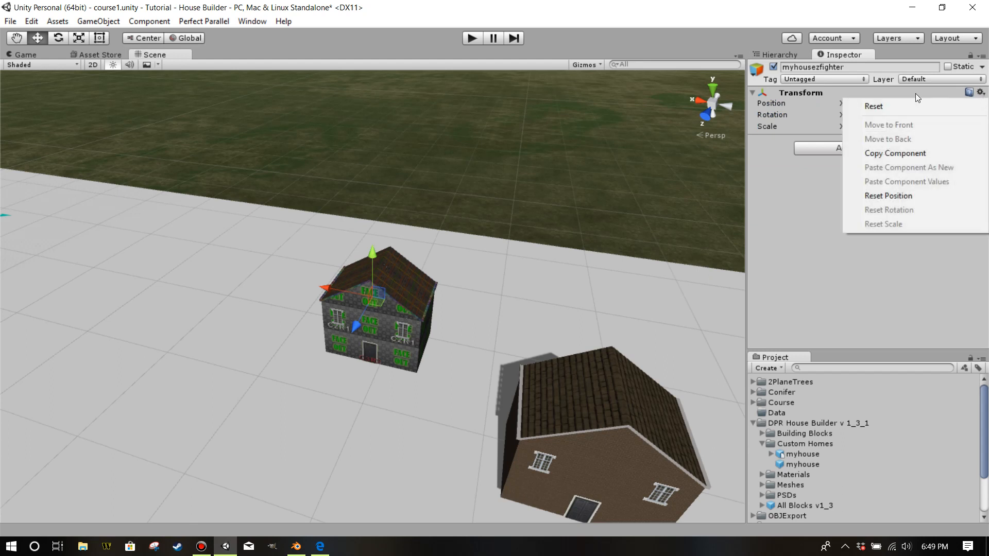
{"action": "left_click", "coordinate": [892, 196]}
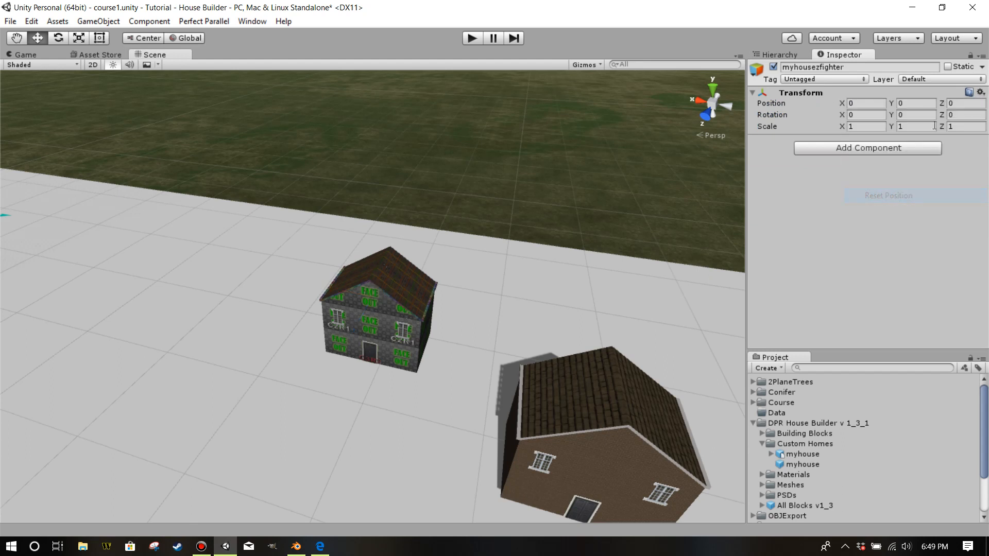
{"action": "left_click", "coordinate": [782, 53]}
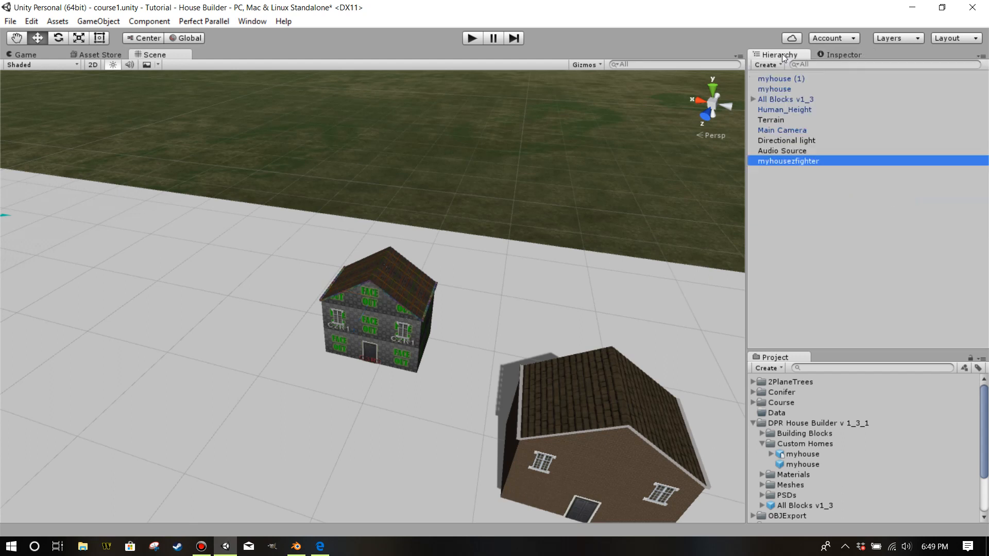
{"action": "left_click", "coordinate": [834, 56]}
{"action": "left_click", "coordinate": [981, 92]}
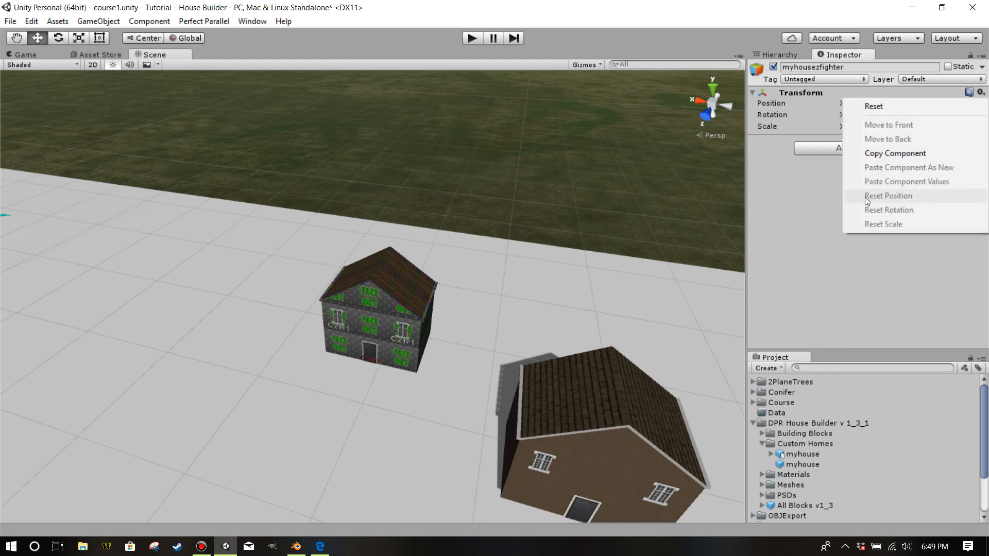
{"action": "left_click", "coordinate": [871, 153]}
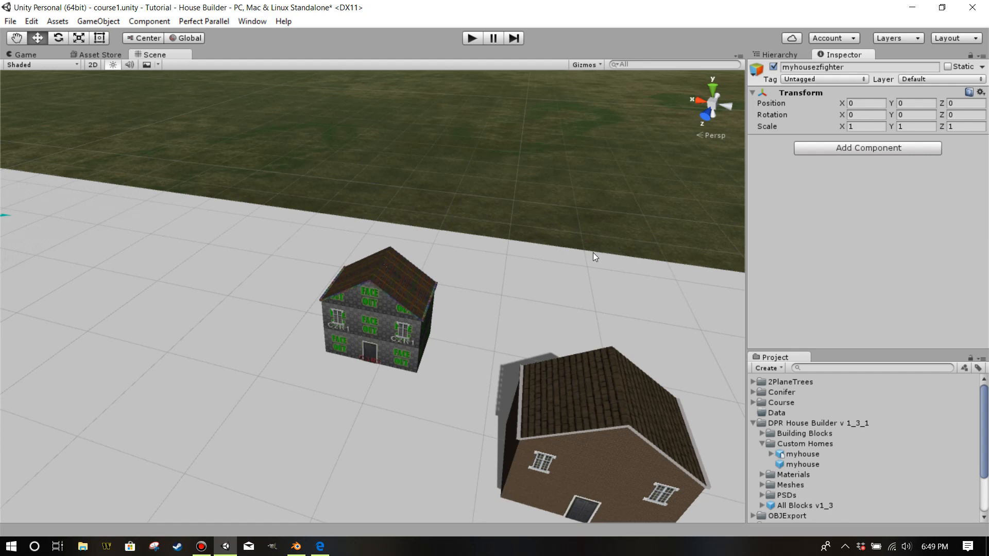
Try selecting the block house's pieces as a range from 3mx3m_1tex (1) to 3mx3m_1tex (14) in the hierarchy
{"action": "left_click", "coordinate": [780, 56]}
{"action": "left_click_drag", "start_coordinate": [272, 201], "coordinate": [483, 419]}
{"action": "left_click", "coordinate": [795, 137]}
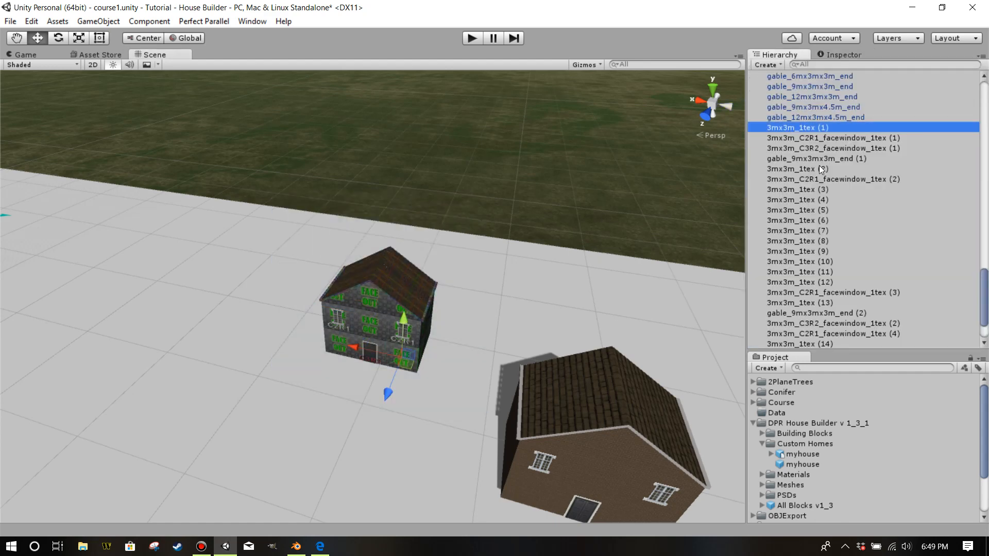
{"action": "scroll", "coordinate": [818, 174], "scroll_direction": "down", "scroll_amount": 2}
{"action": "left_click", "coordinate": [803, 280], "text": "shift"}
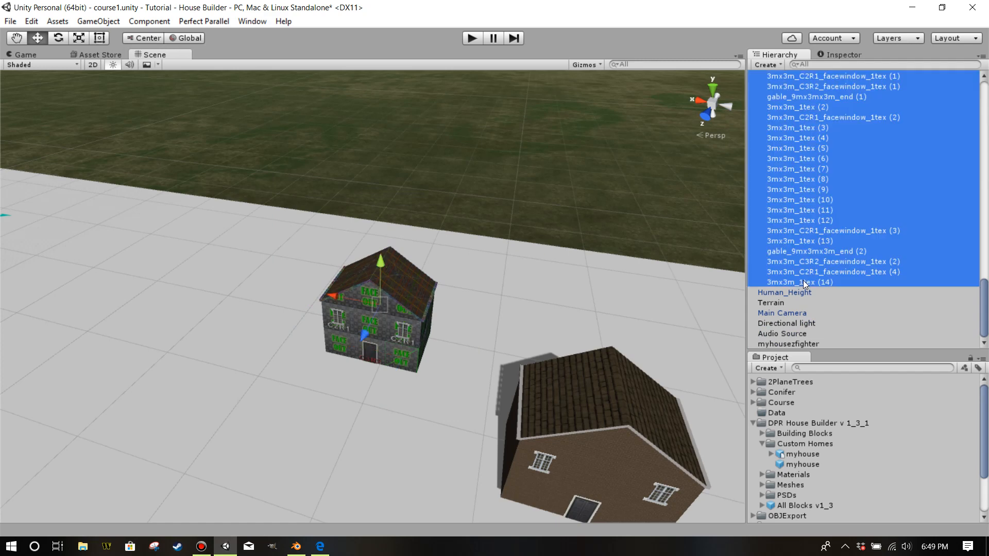
{"action": "scroll", "coordinate": [807, 223], "scroll_direction": "up", "scroll_amount": 5}
{"action": "left_click", "coordinate": [428, 153]}
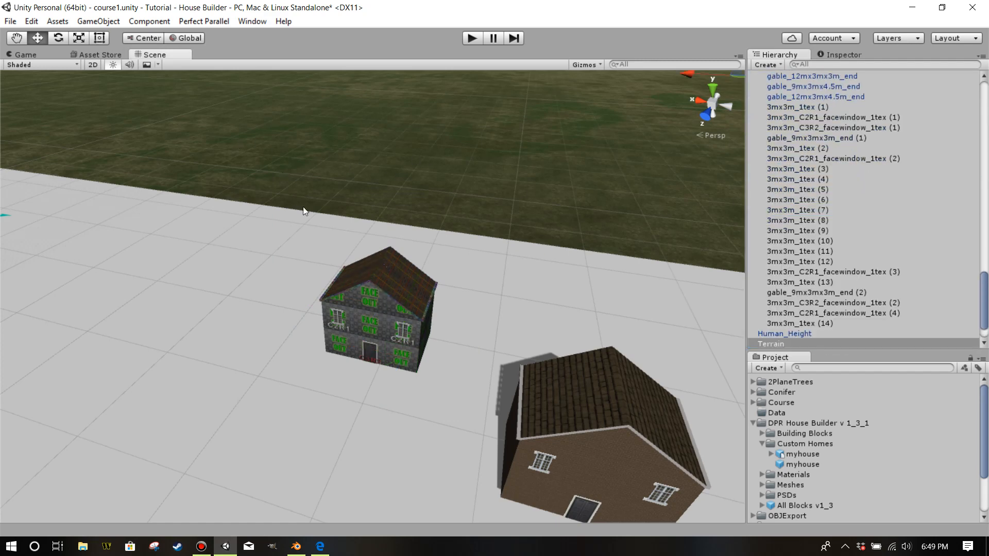
Select all pieces of the block-built house, check the selection with a trial move that is undone, and parent them to myhousezfighter
{"action": "left_click_drag", "start_coordinate": [284, 175], "coordinate": [540, 434]}
{"action": "left_click_drag", "start_coordinate": [380, 265], "coordinate": [380, 167]}
{"action": "key", "text": "ctrl+z"}
{"action": "scroll", "coordinate": [814, 241], "scroll_direction": "down", "scroll_amount": 2}
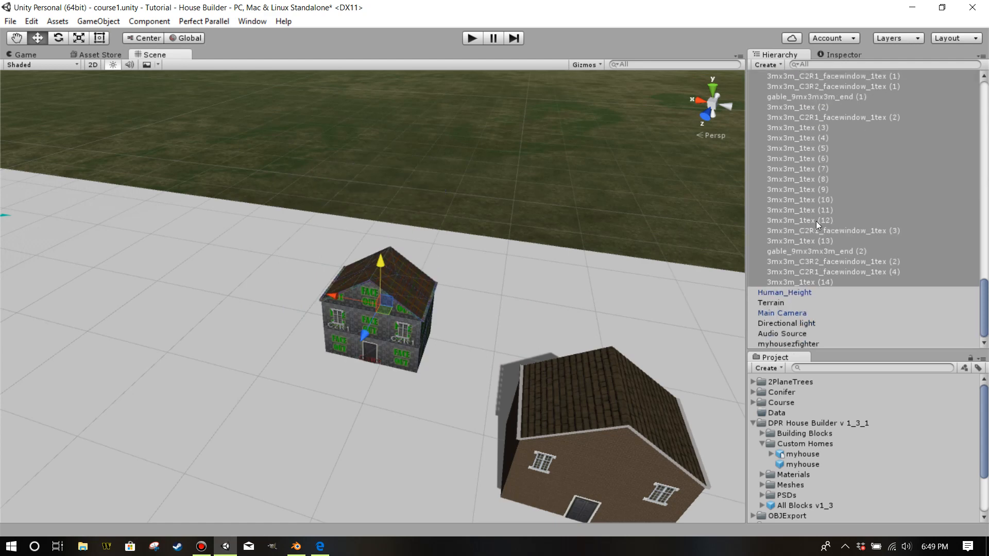
{"action": "left_click_drag", "start_coordinate": [798, 242], "coordinate": [791, 344]}
{"action": "left_click", "coordinate": [752, 117]}
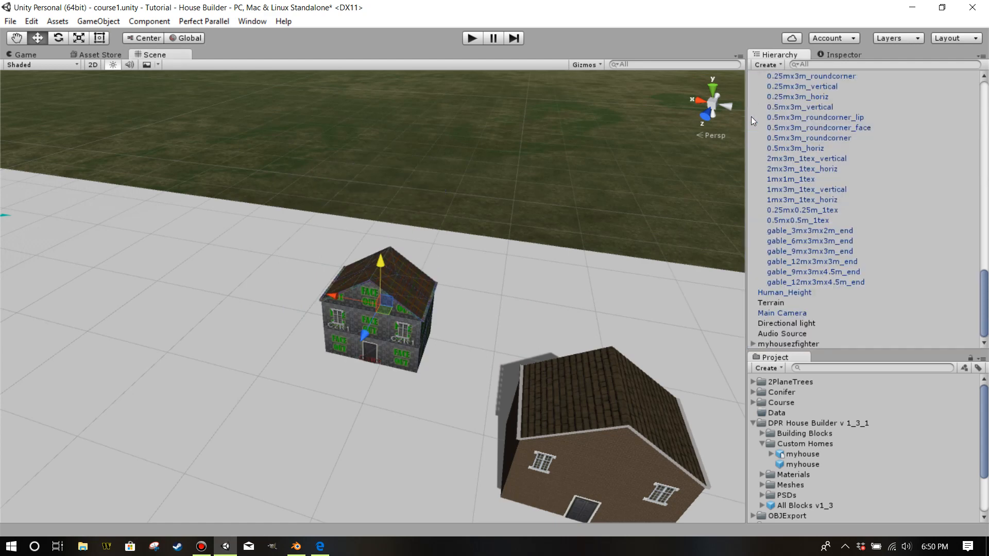
Save the myhousezfighter object as a prefab in the Custom Homes folder
{"action": "left_click", "coordinate": [790, 344]}
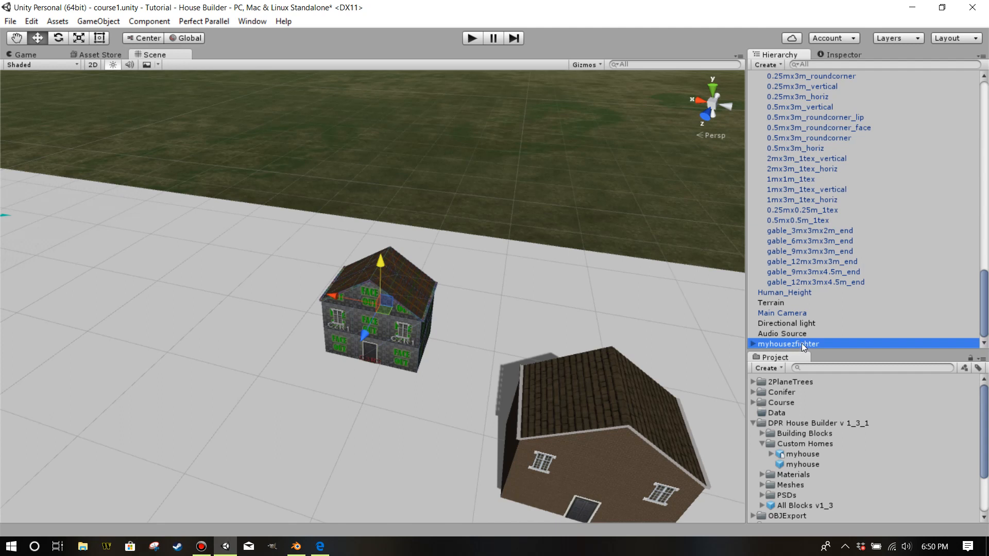
{"action": "left_click_drag", "start_coordinate": [802, 343], "coordinate": [799, 441]}
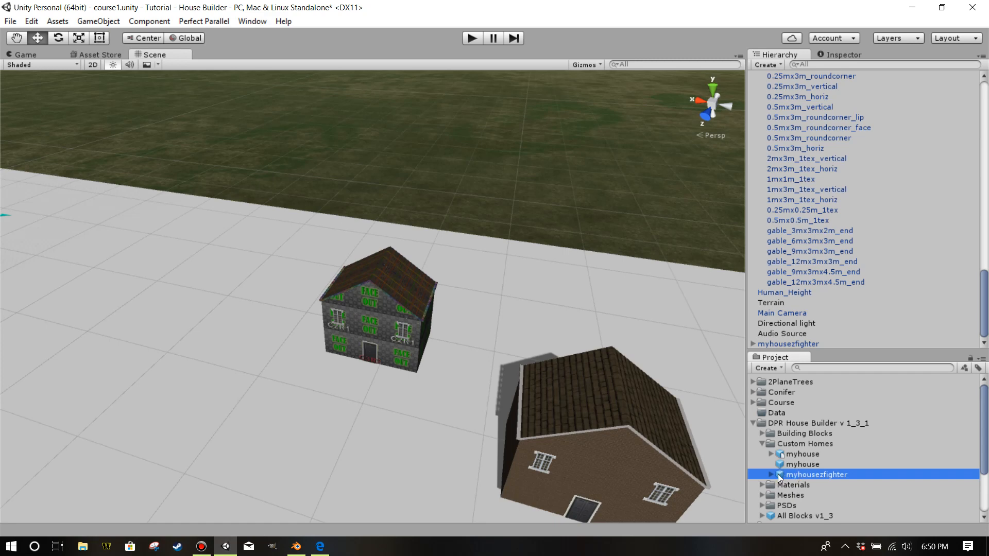
{"action": "scroll", "coordinate": [595, 332], "scroll_direction": "down", "scroll_amount": 3}
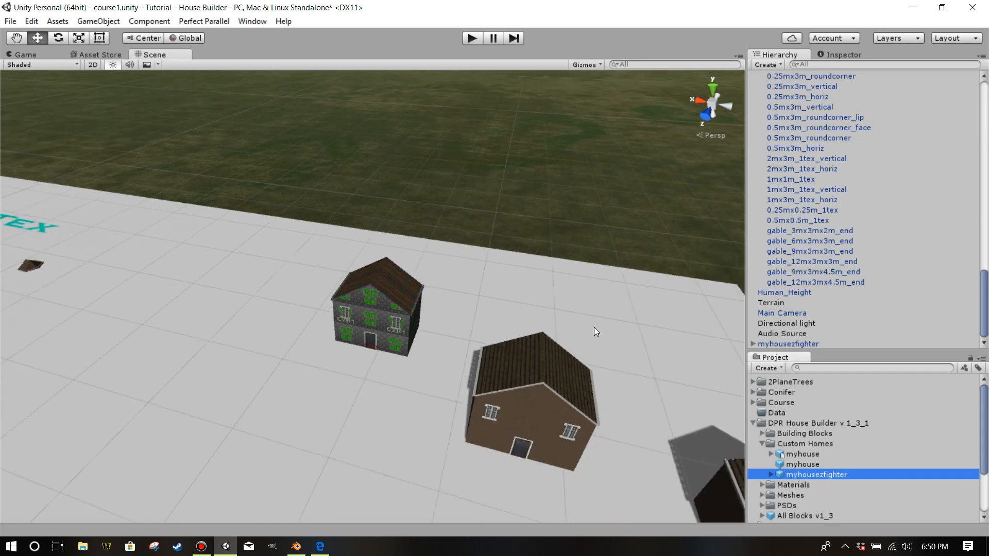
Export the myhousezfighter prefab with its dependencies as a package named myhousezfighter
{"action": "right_click", "coordinate": [814, 476]}
{"action": "left_click", "coordinate": [881, 347]}
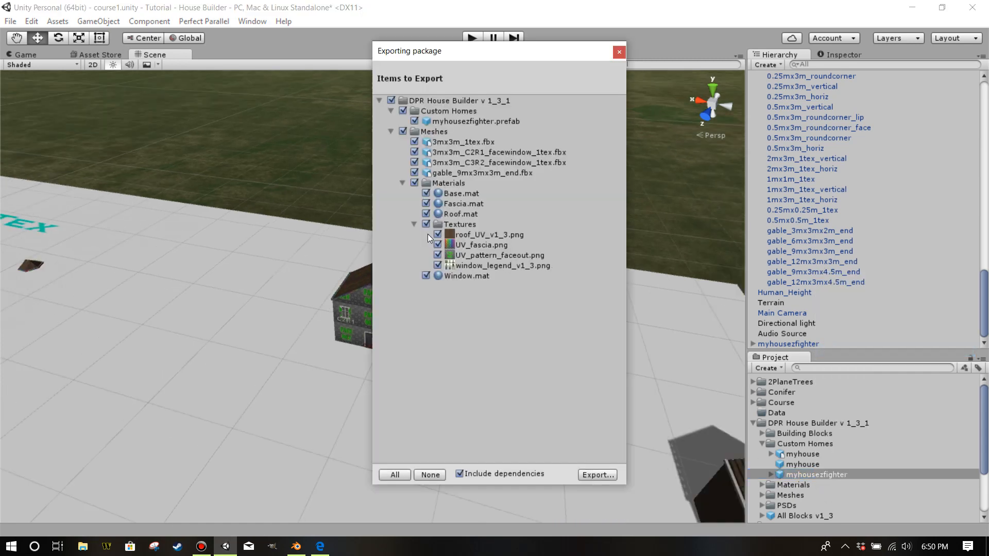
{"action": "left_click", "coordinate": [598, 474]}
{"action": "type", "text": "myhouse"}
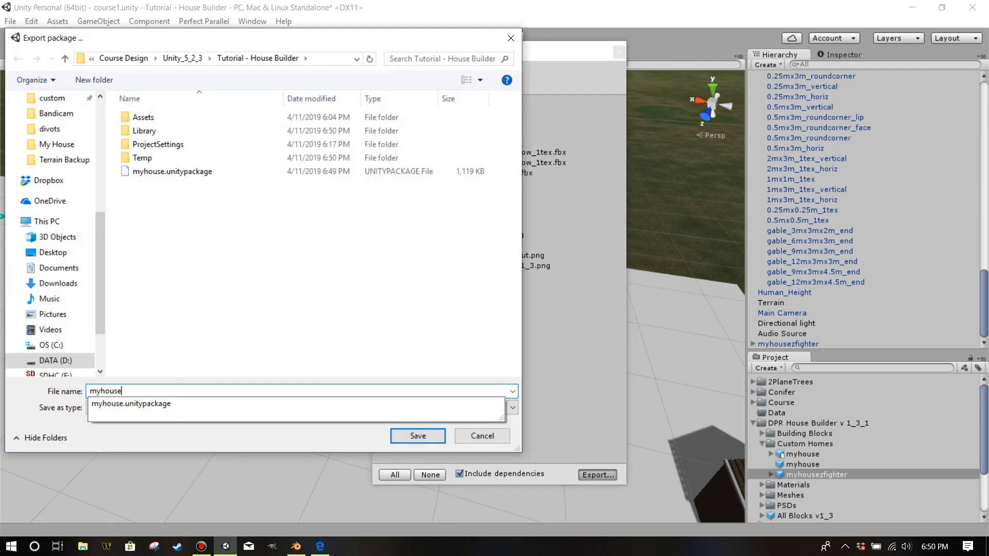
{"action": "type", "text": "zfighter"}
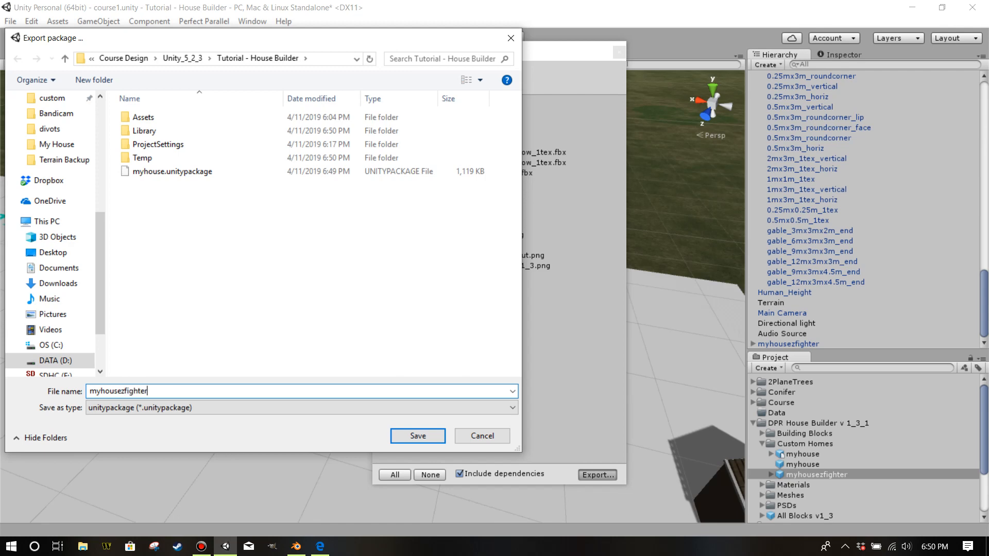
{"action": "key", "text": "Return"}
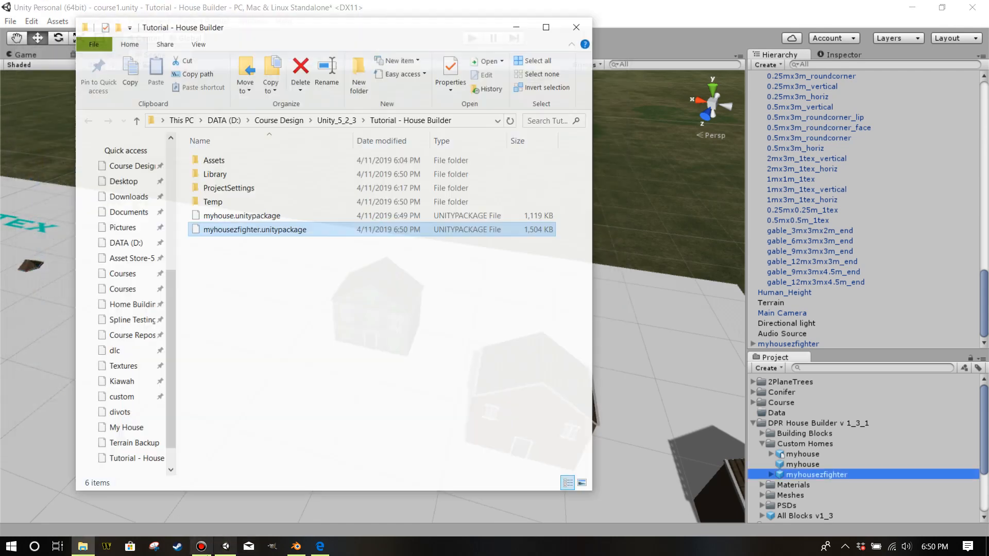
{"action": "left_click", "coordinate": [202, 546]}
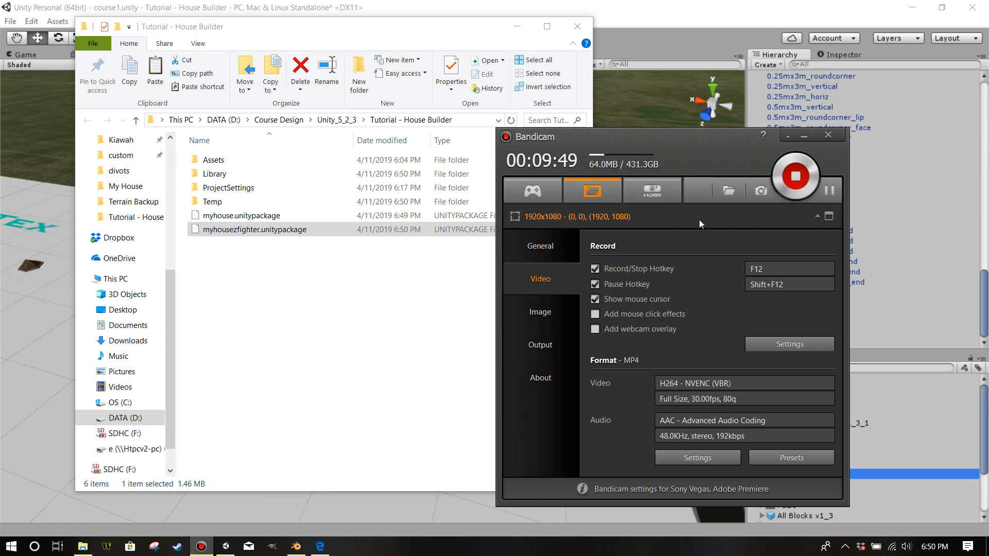